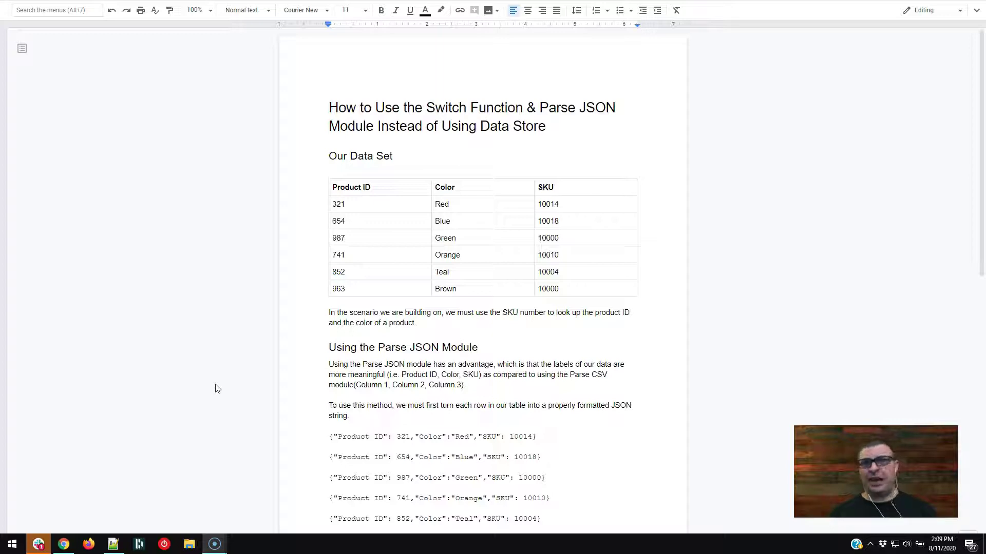
Step: Look over the product data table in the Google Docs article
left_click(338, 188)
left_click_drag(338, 188, 570, 291)
left_click(563, 330)
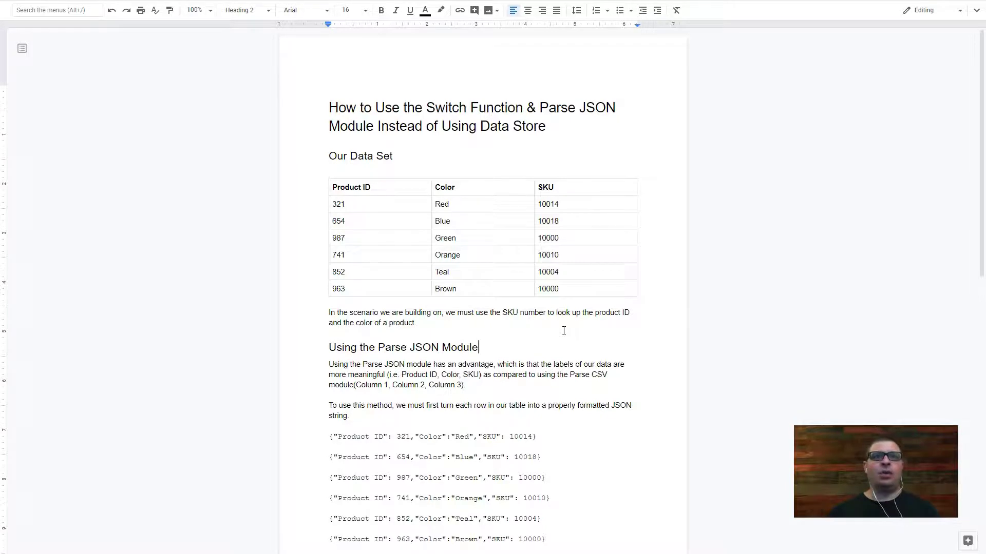
scroll(462, 287, "down", 3)
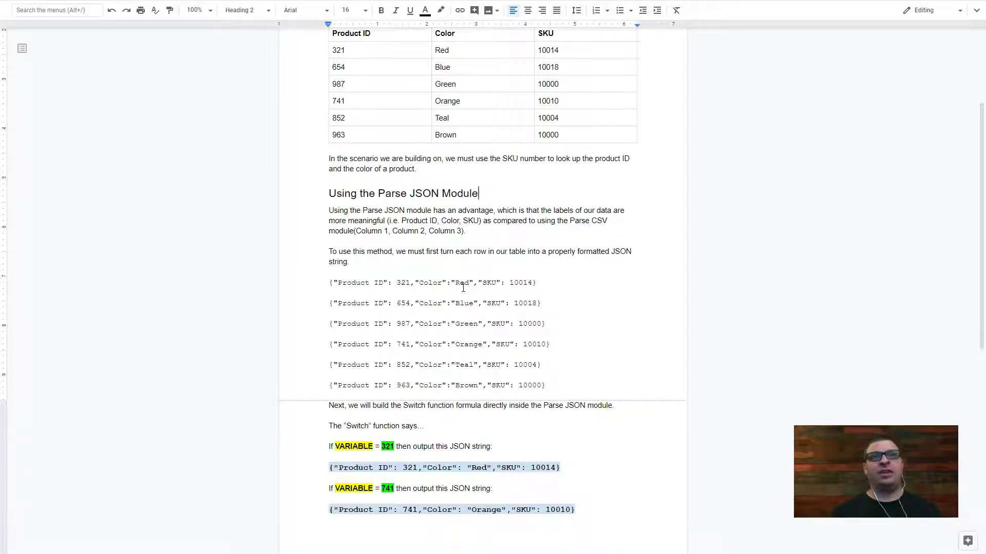
scroll(463, 288, "up", 1)
left_click_drag(396, 103, 546, 104)
scroll(462, 283, "down", 1)
left_click(396, 282)
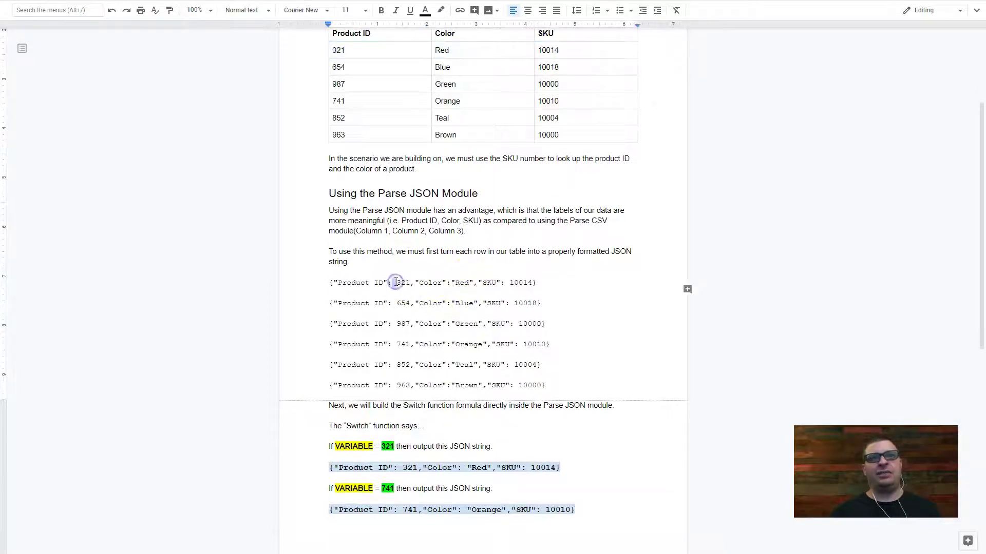
Step: Review the six JSON output strings in the article, starting with product 321's
left_click(330, 282)
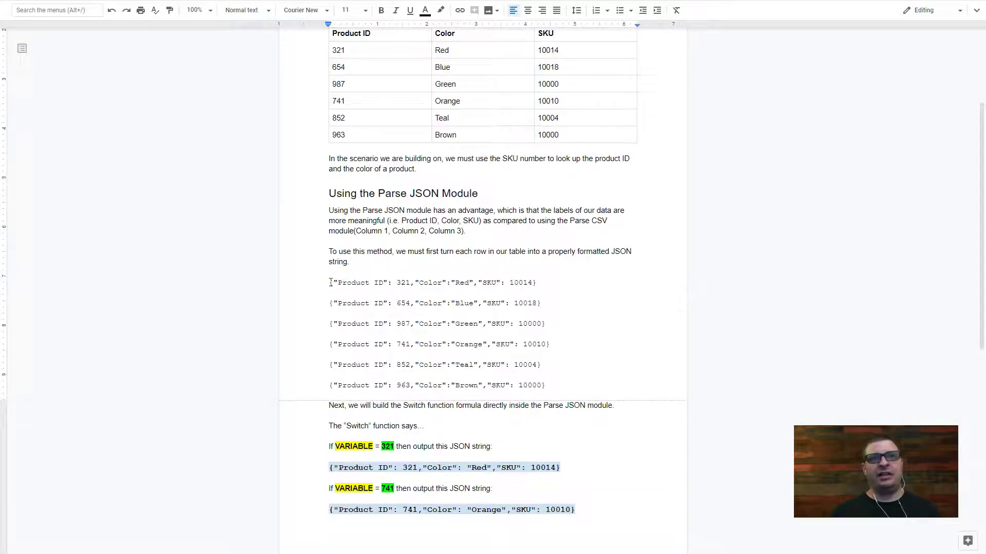
left_click_drag(330, 282, 536, 281)
left_click(535, 281)
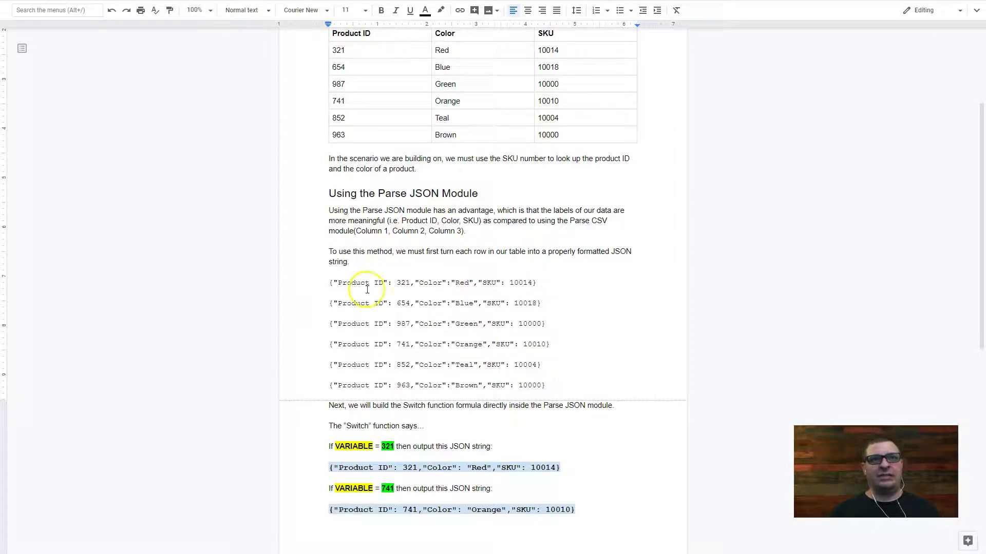
left_click_drag(330, 282, 548, 381)
left_click(564, 341)
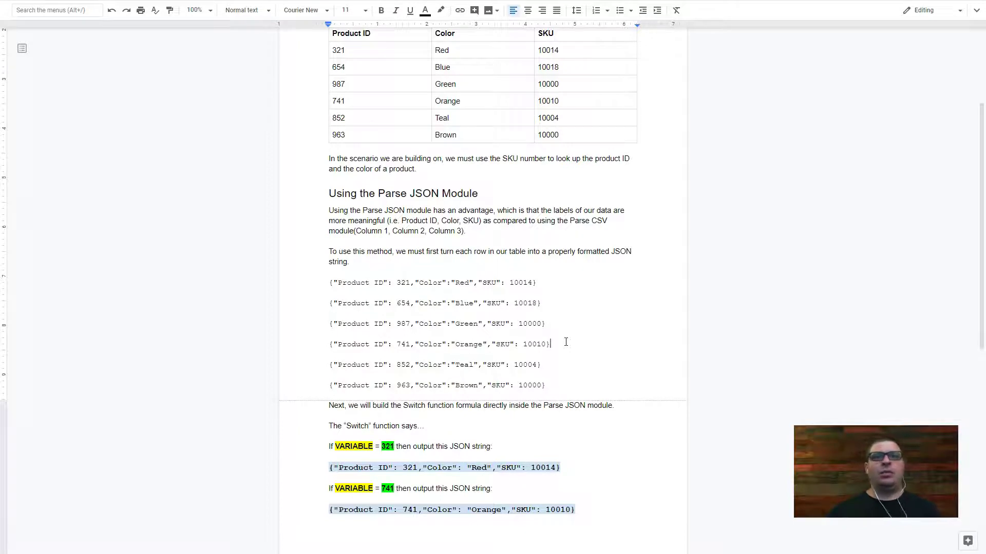
scroll(567, 341, "down", 2)
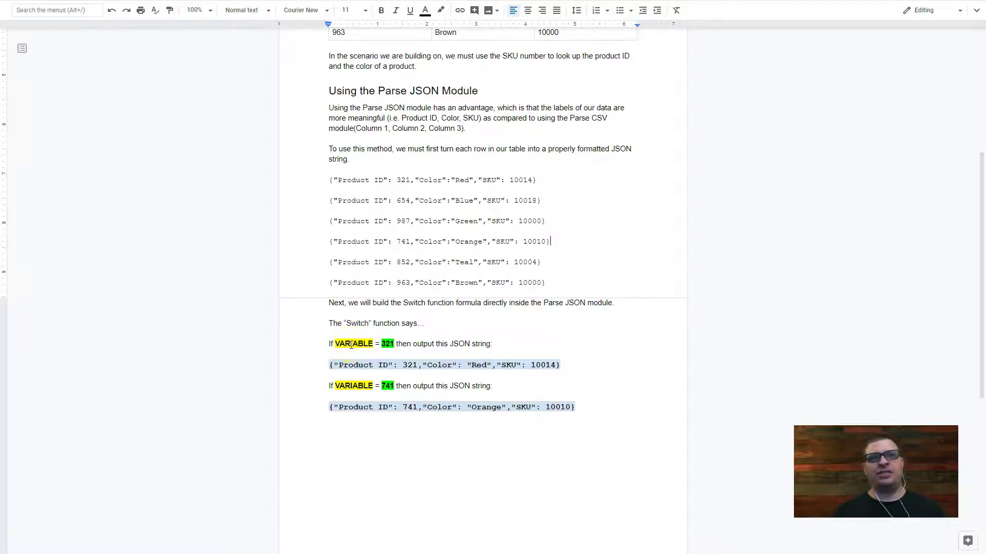
Step: Examine the 321 switch rule and the 321 and 741 JSON output lines, then go to the spreadsheet
left_click(351, 345)
double_click(388, 343)
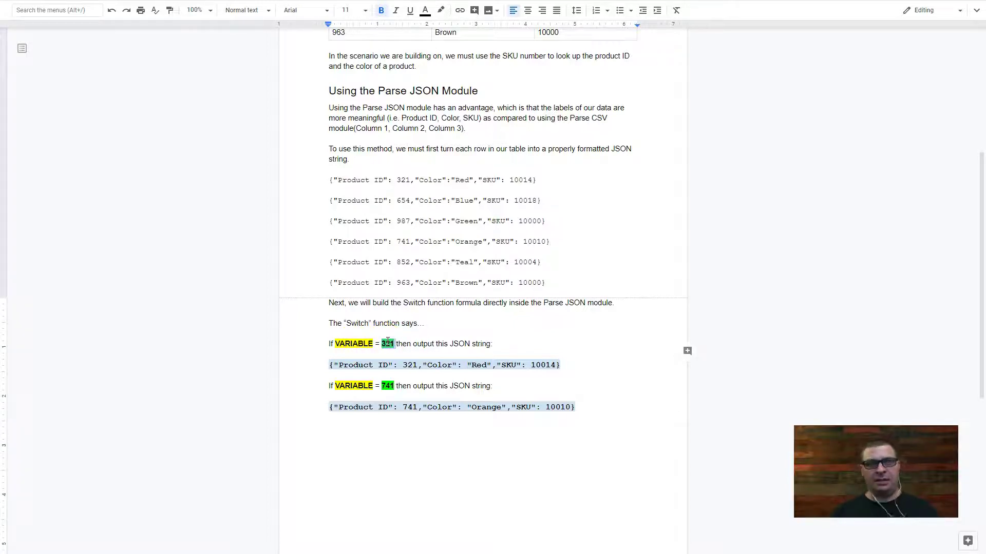
left_click(413, 336)
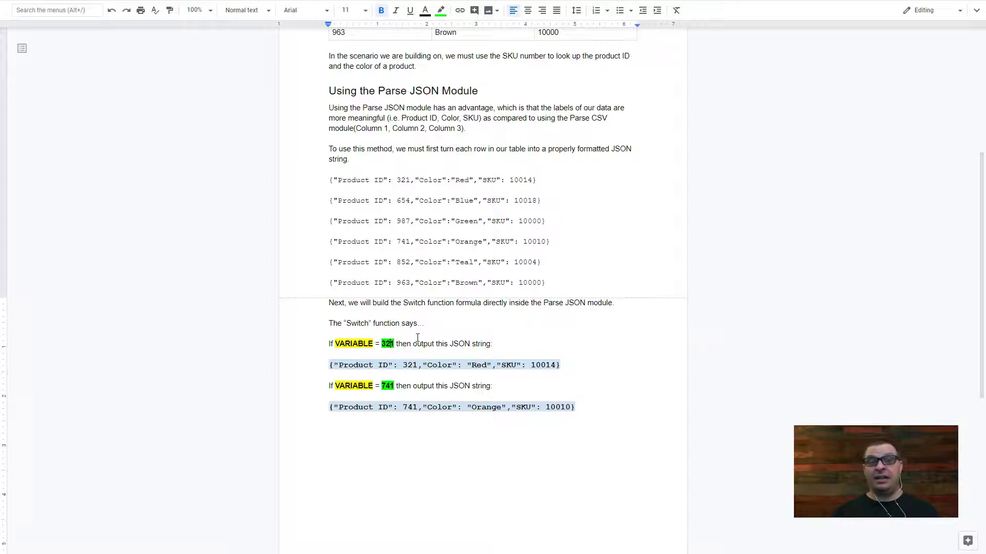
left_click(409, 345)
double_click(388, 344)
left_click(353, 363)
triple_click(353, 363)
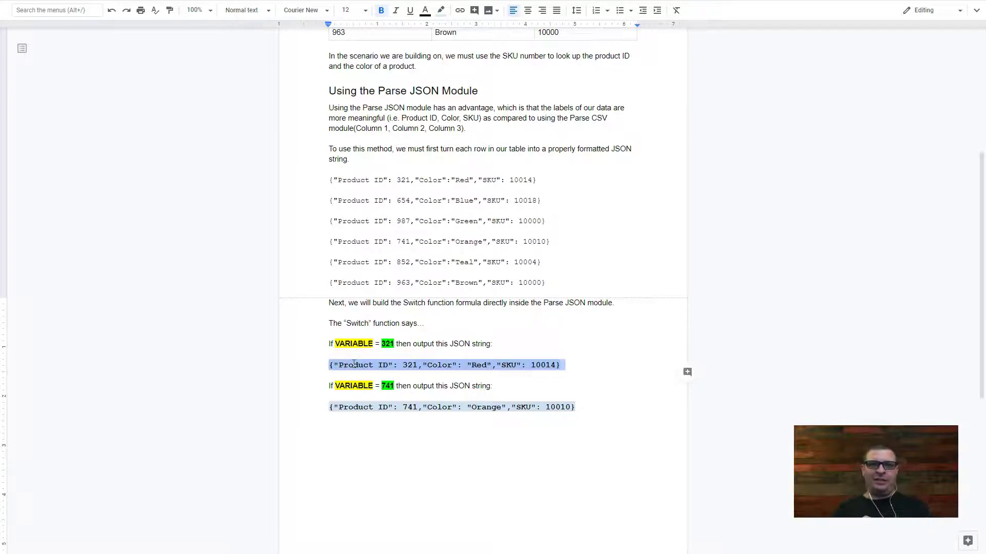
left_click(383, 386)
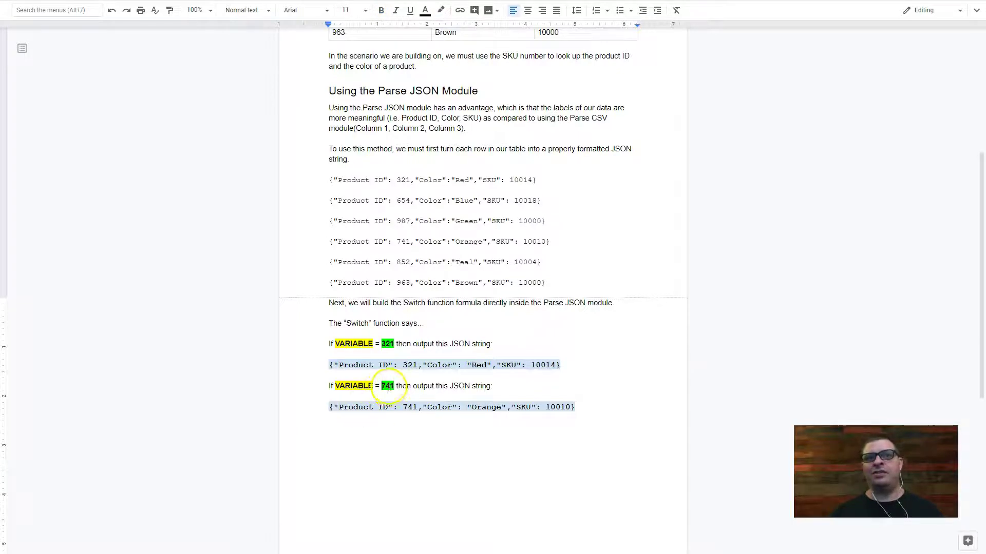
triple_click(365, 405)
left_click(381, 436)
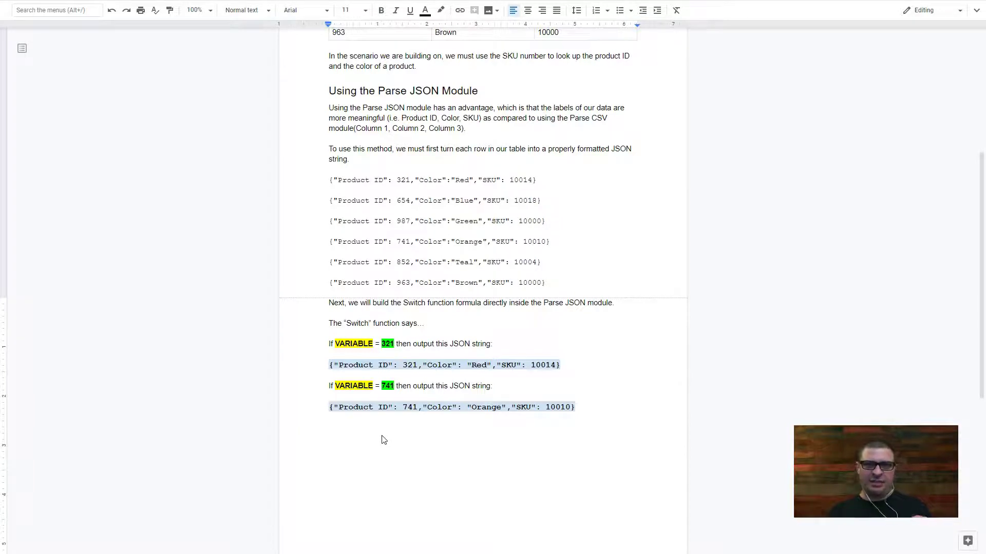
key("ctrl+Tab")
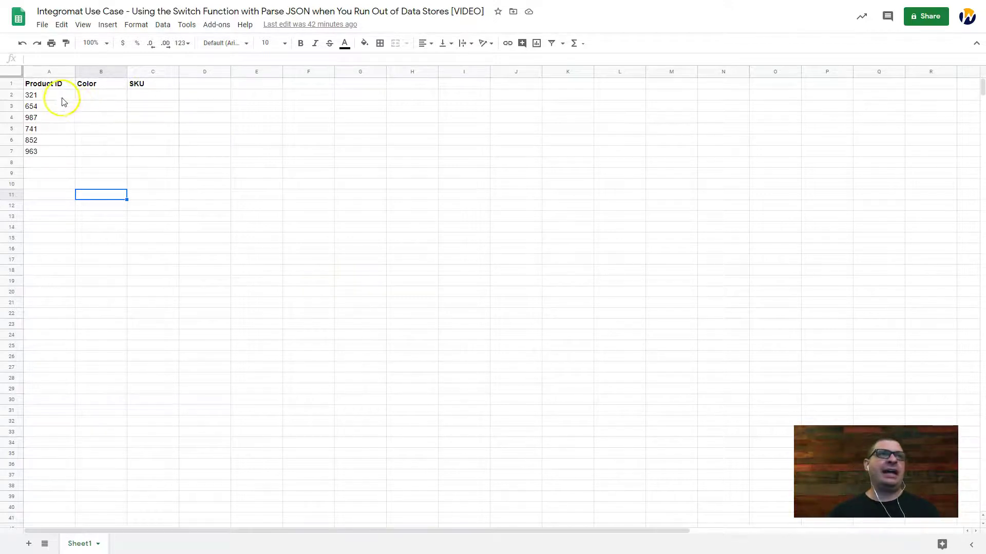
Step: Compare column A's six Product IDs with the Docs table and confirm B2:C7 are empty
left_click_drag(62, 98, 60, 151)
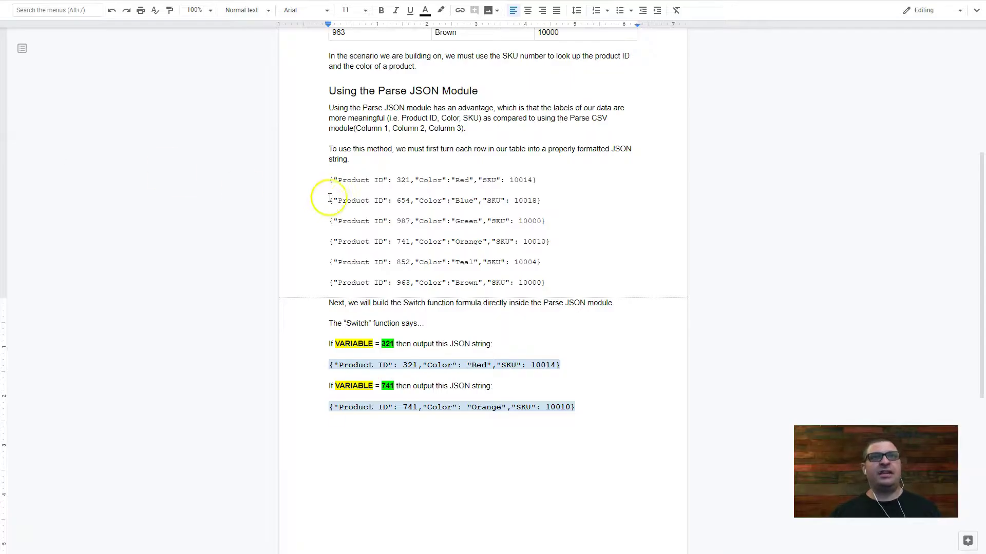
scroll(321, 196, "up", 4)
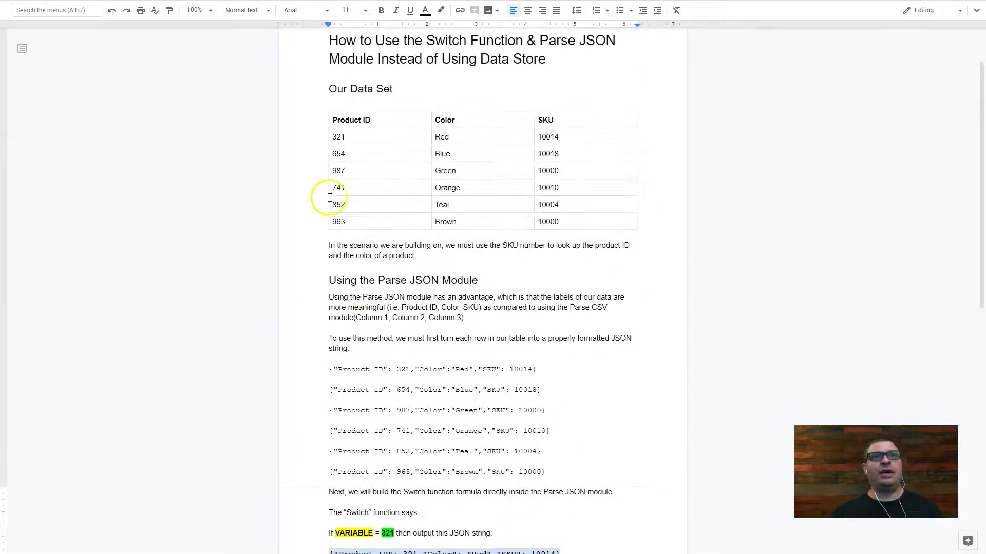
left_click_drag(361, 136, 355, 214)
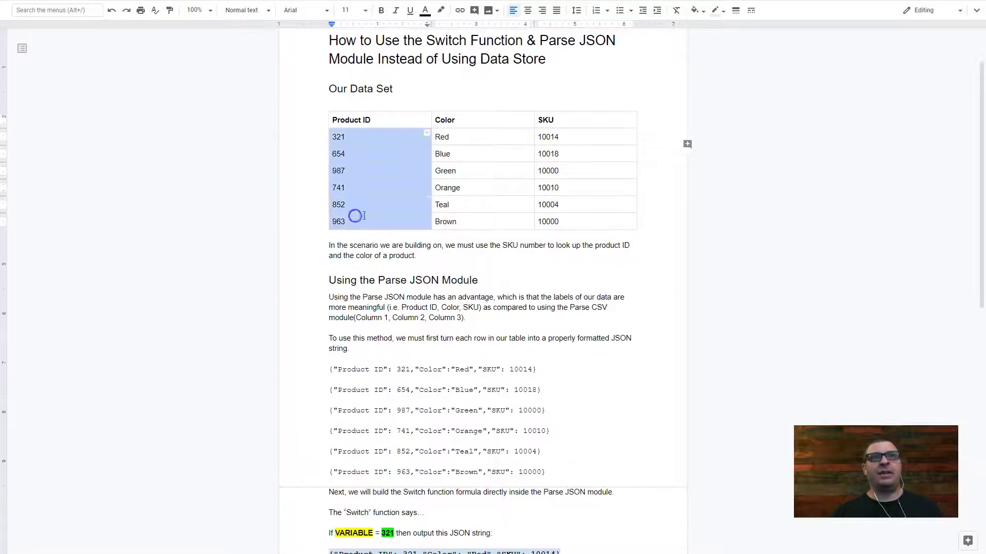
left_click(362, 215)
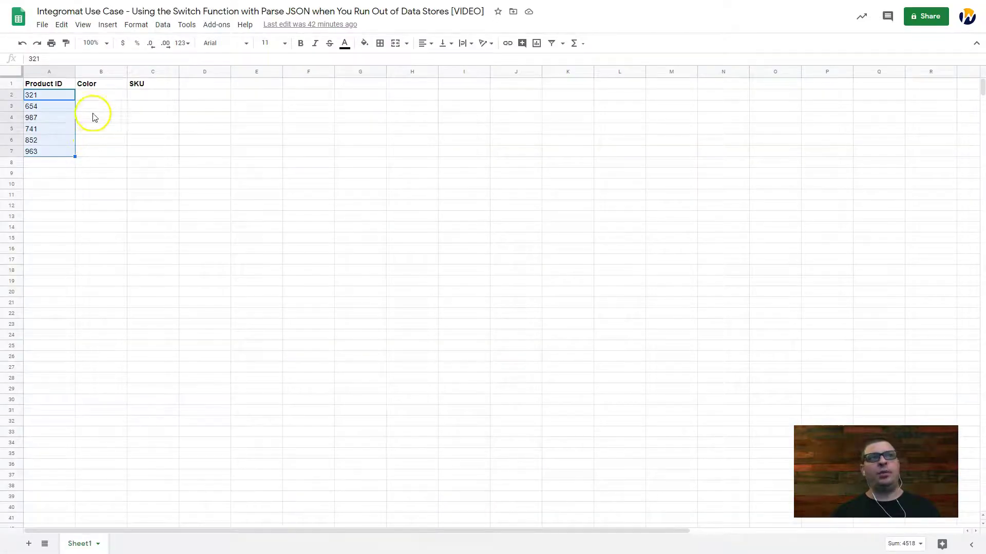
left_click_drag(100, 99, 158, 150)
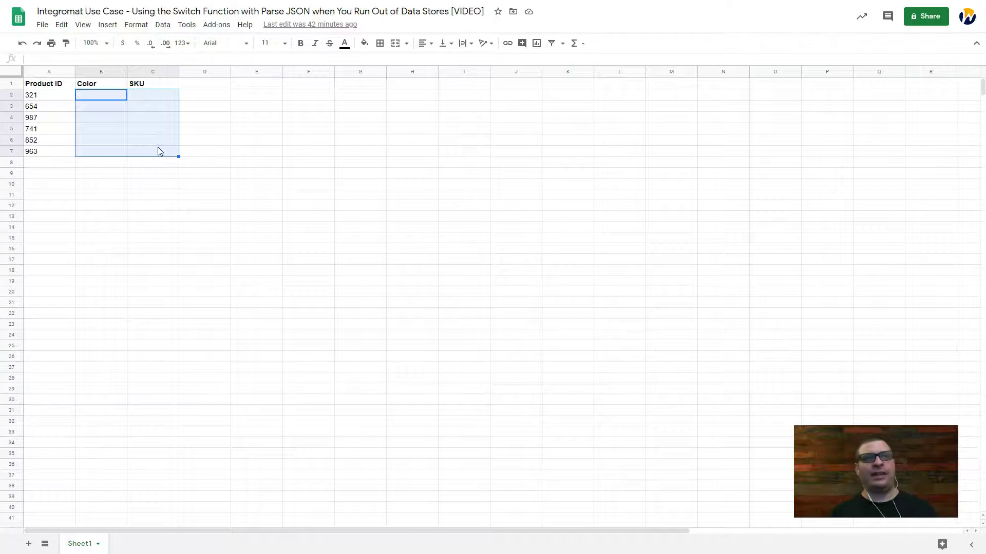
left_click(158, 148)
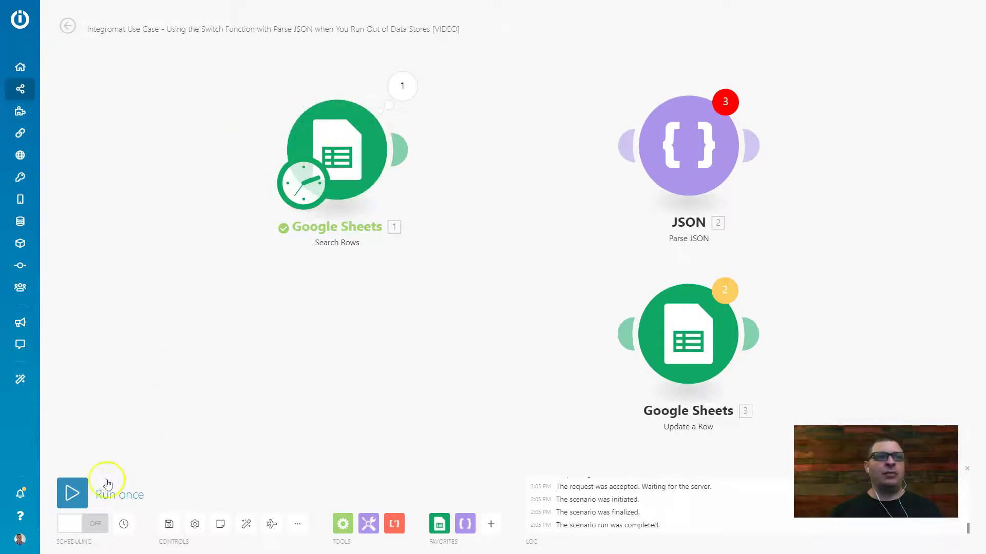
Step: Run the scenario once and copy the Product ID 321 returned by Search Rows
left_click(69, 494)
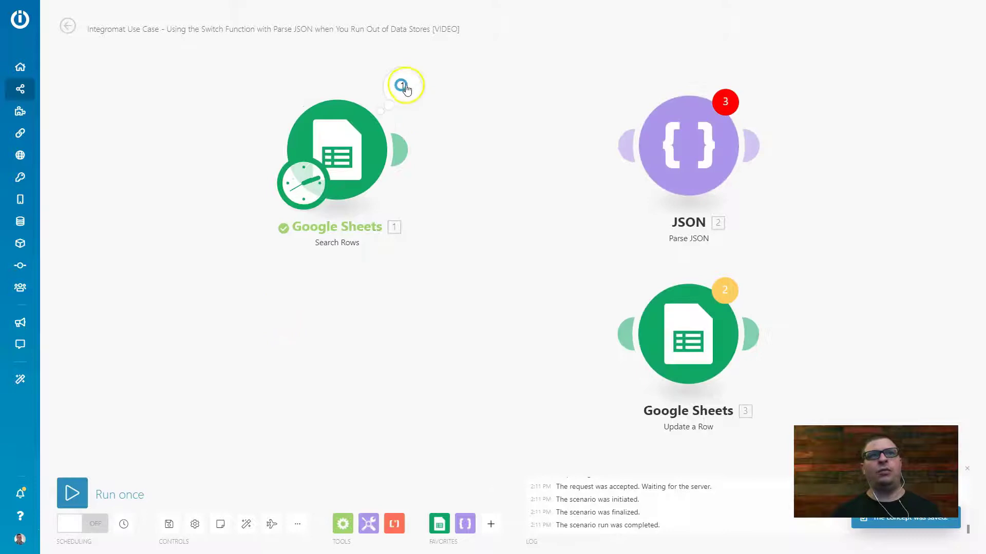
left_click(403, 86)
double_click(520, 228)
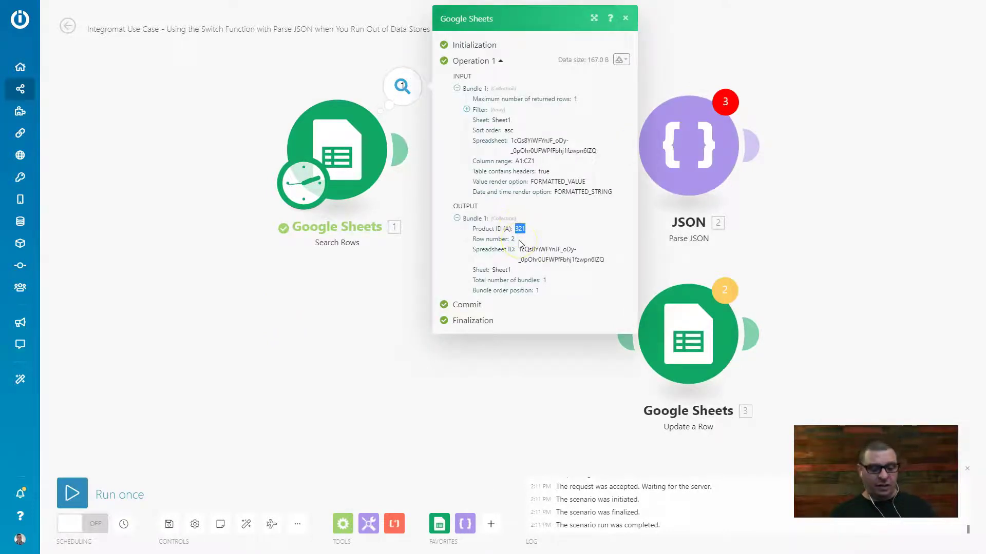
key("ctrl+c")
key("alt+Tab")
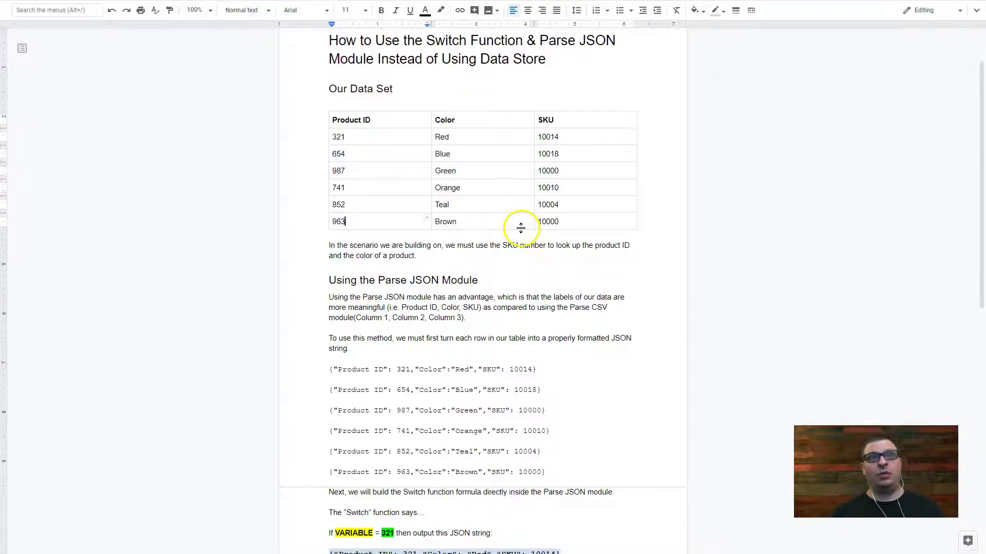
Step: Select 321 and its JSON line in the article, then close the Search Rows output
left_click(339, 138)
double_click(339, 138)
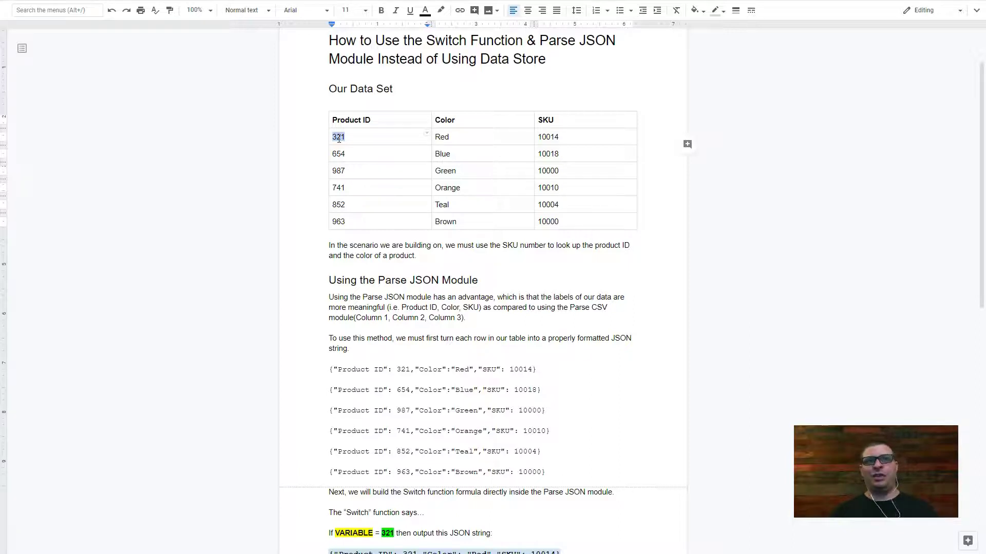
triple_click(398, 368)
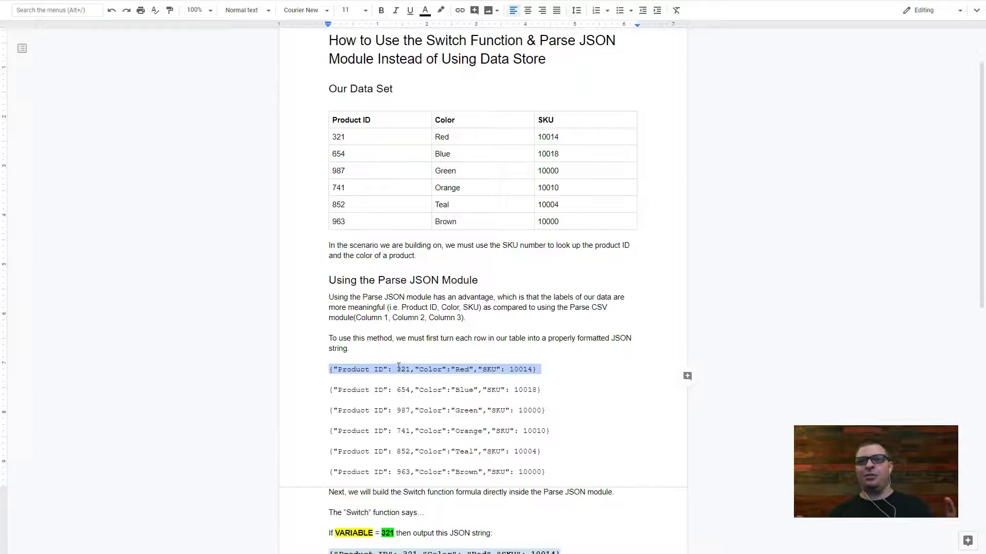
key("alt+Tab")
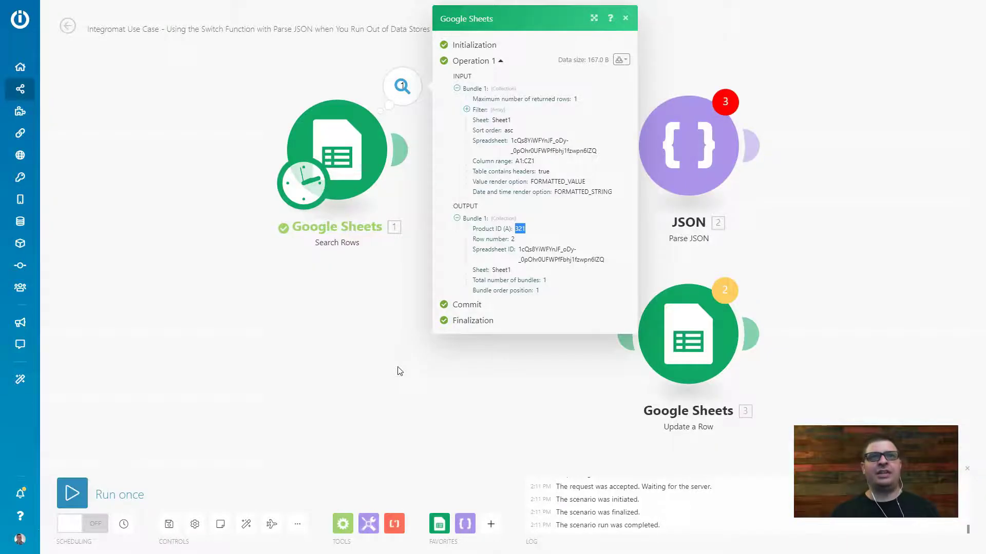
left_click(398, 367)
left_click(386, 342)
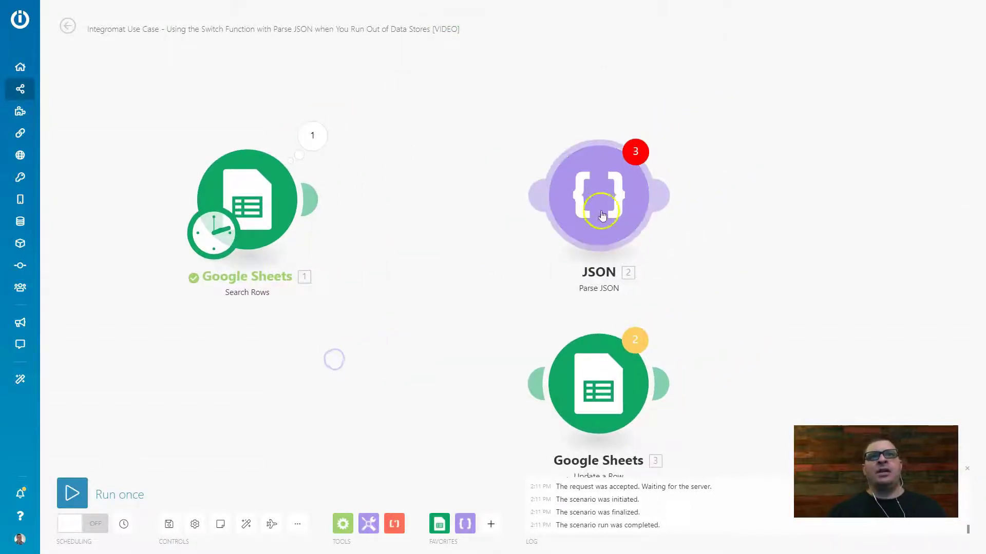
Step: Place the JSON module beside Search Rows, move Update a Row aside, and open Parse JSON
left_click_drag(598, 214, 480, 224)
left_click_drag(607, 416, 914, 386)
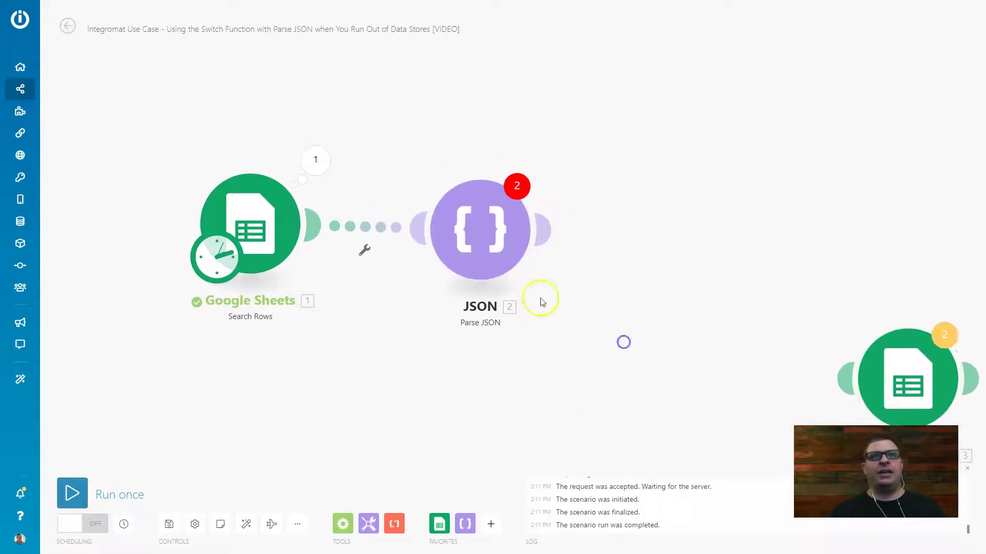
left_click(488, 247)
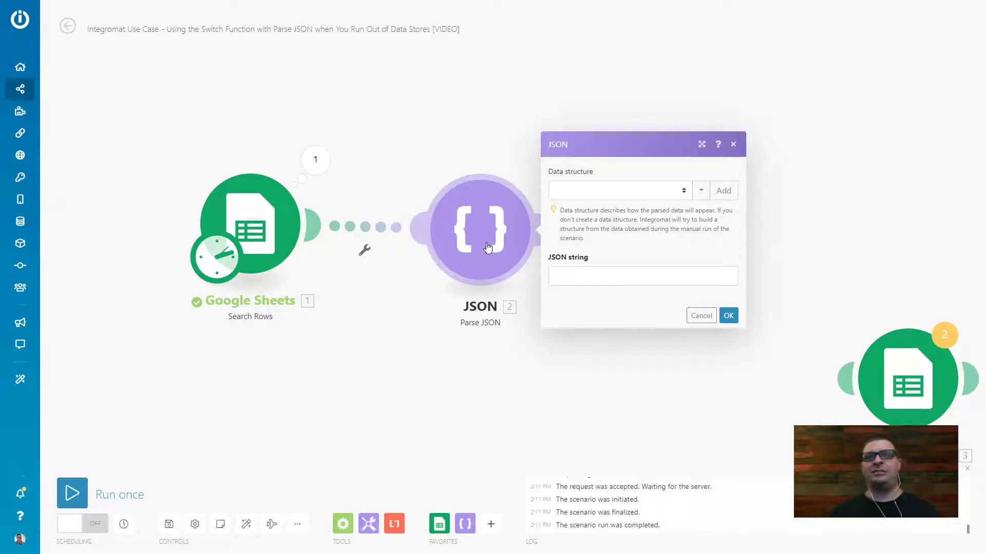
Step: Insert a switch() on Search Rows' Product ID (A) into the JSON string
left_click(607, 280)
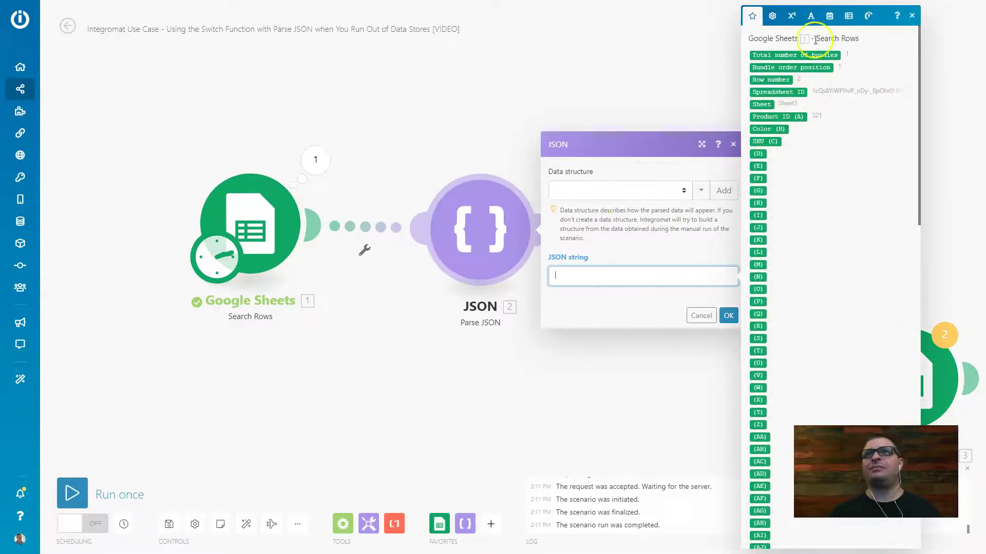
left_click(772, 17)
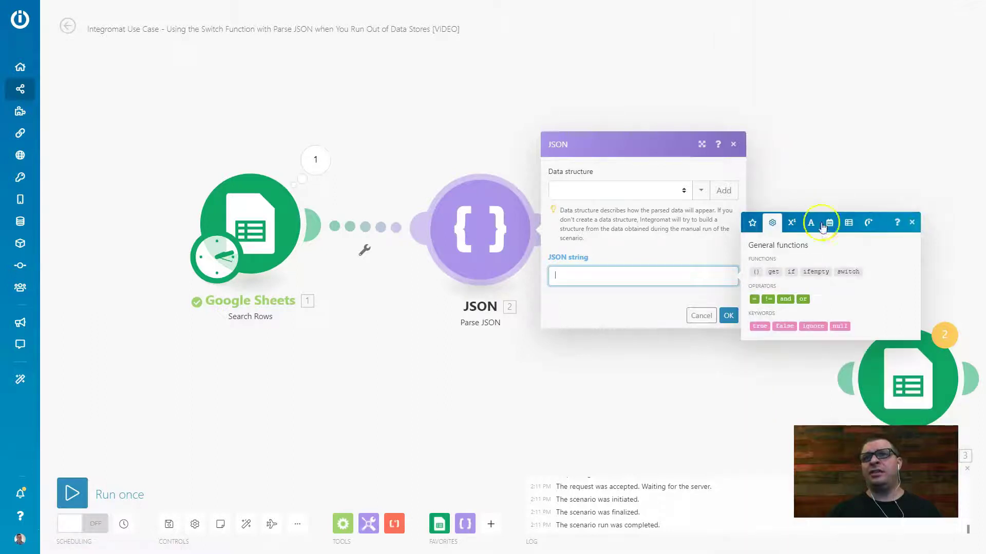
left_click(850, 272)
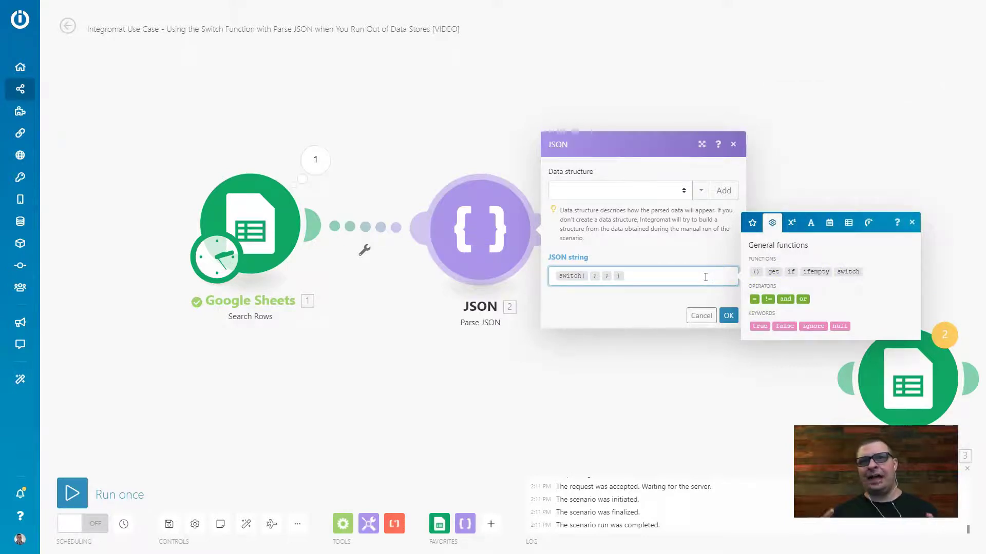
key("Return")
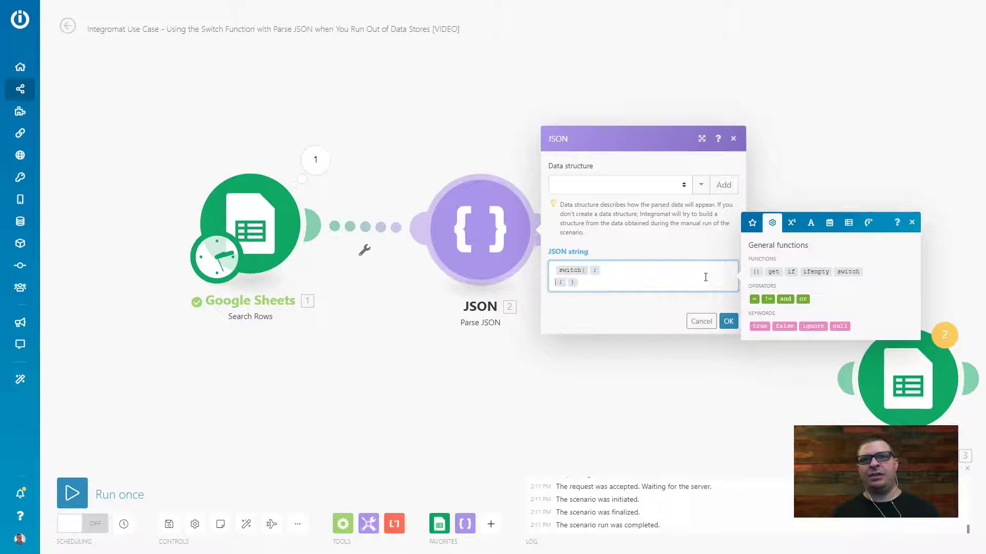
key("Return")
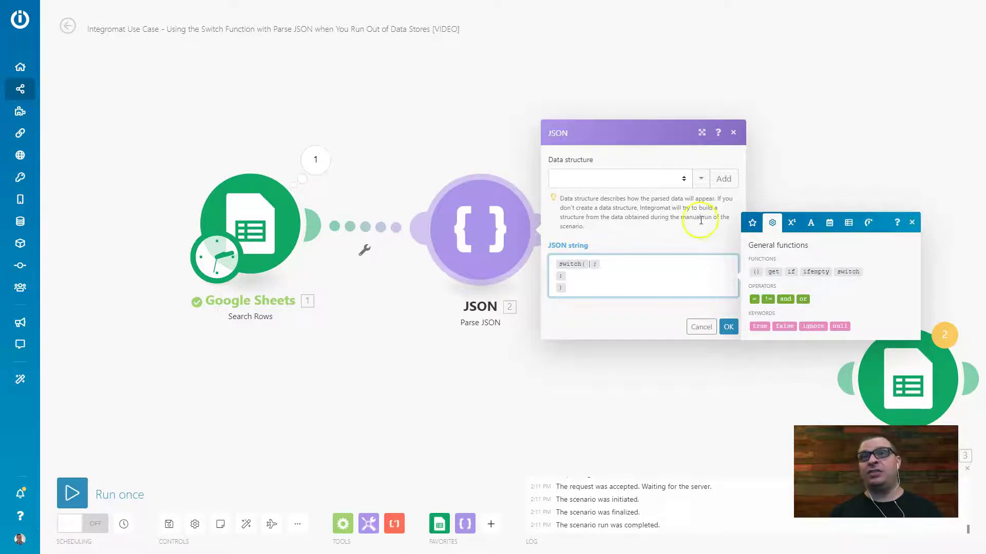
left_click(752, 222)
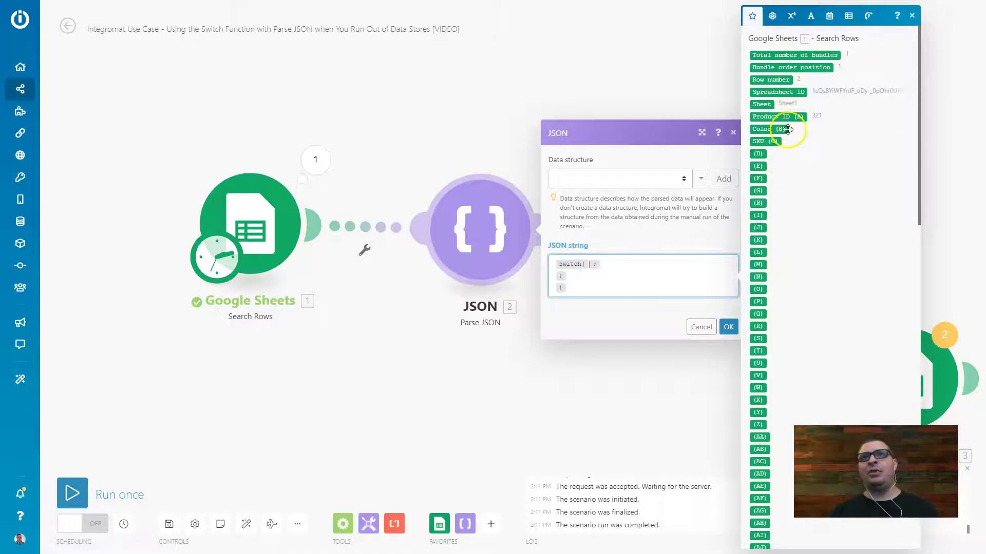
left_click(775, 117)
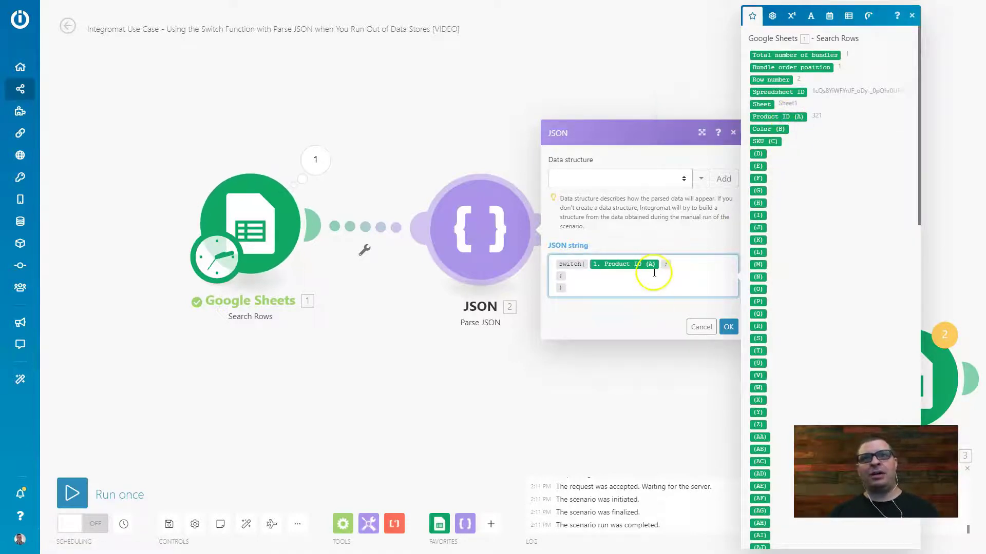
Step: Add case 321 followed by product 321's pasted JSON object, then begin the next line
left_click(681, 266)
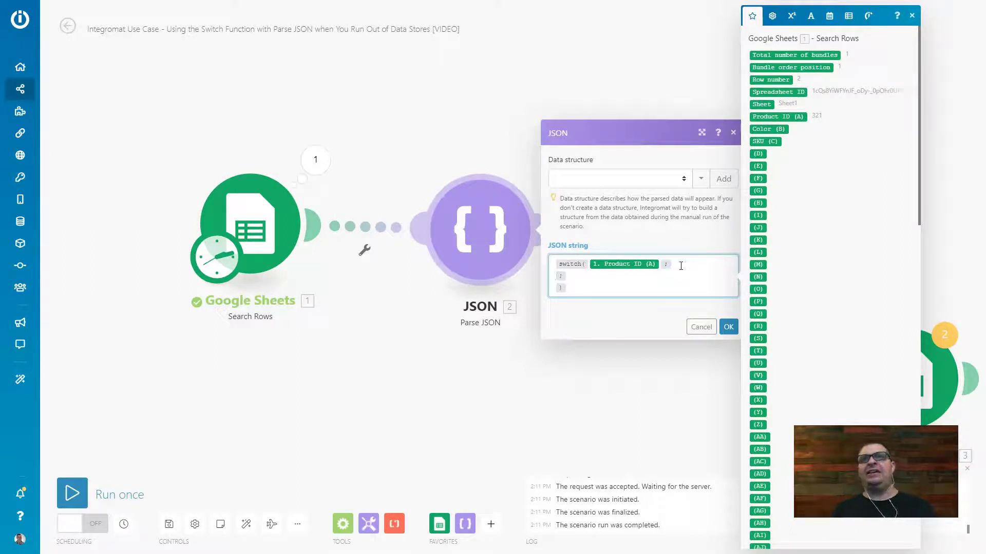
type("321")
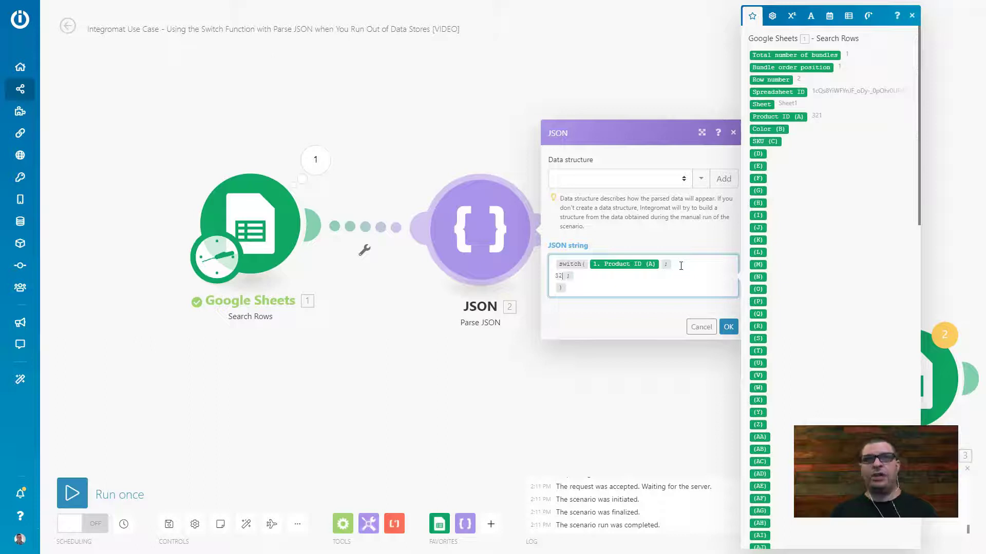
type(";")
key("alt+Tab")
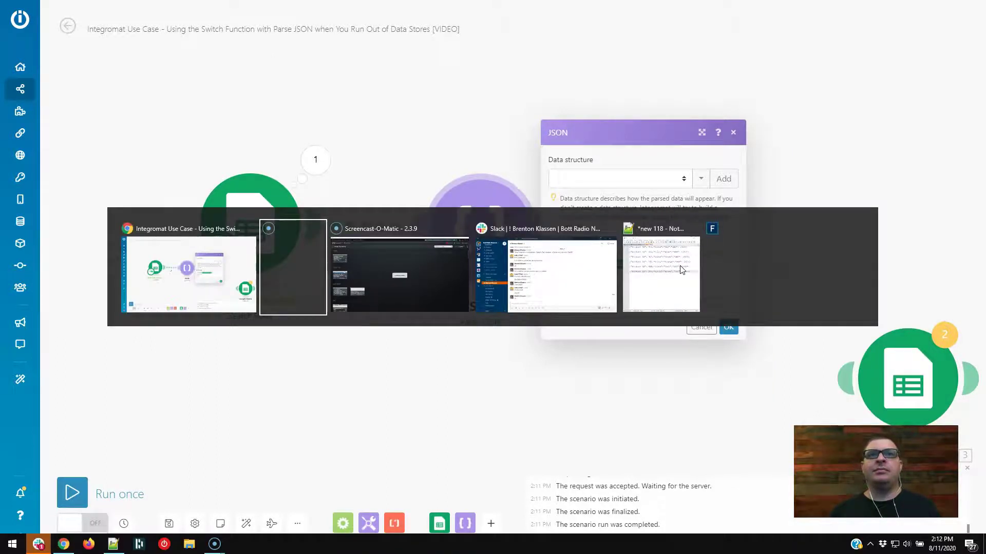
key("alt+Tab")
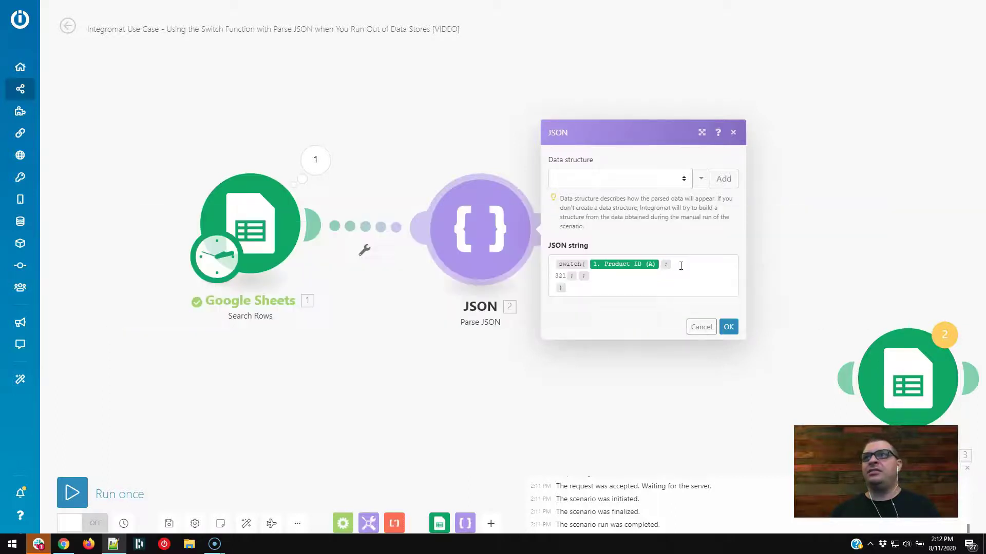
key("alt+Tab")
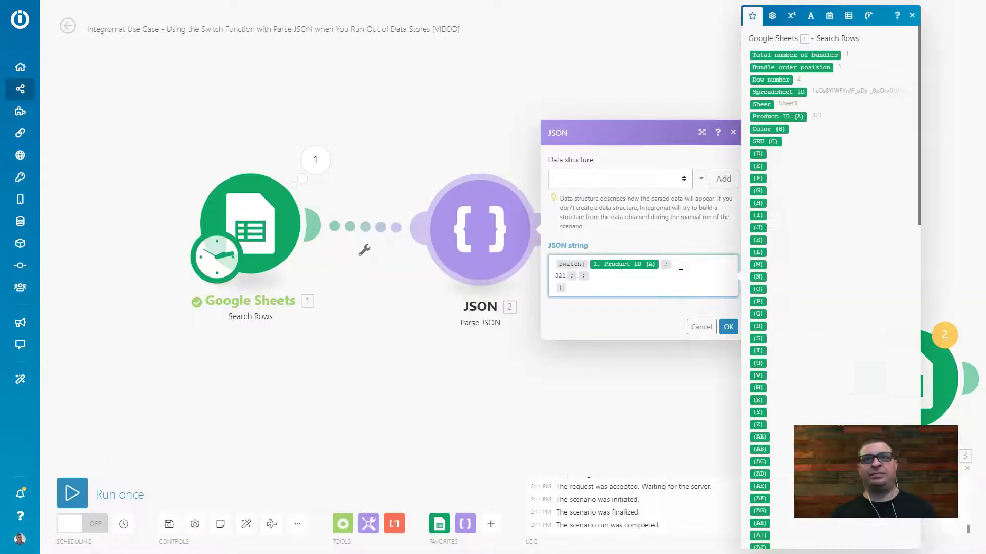
key("ctrl+v")
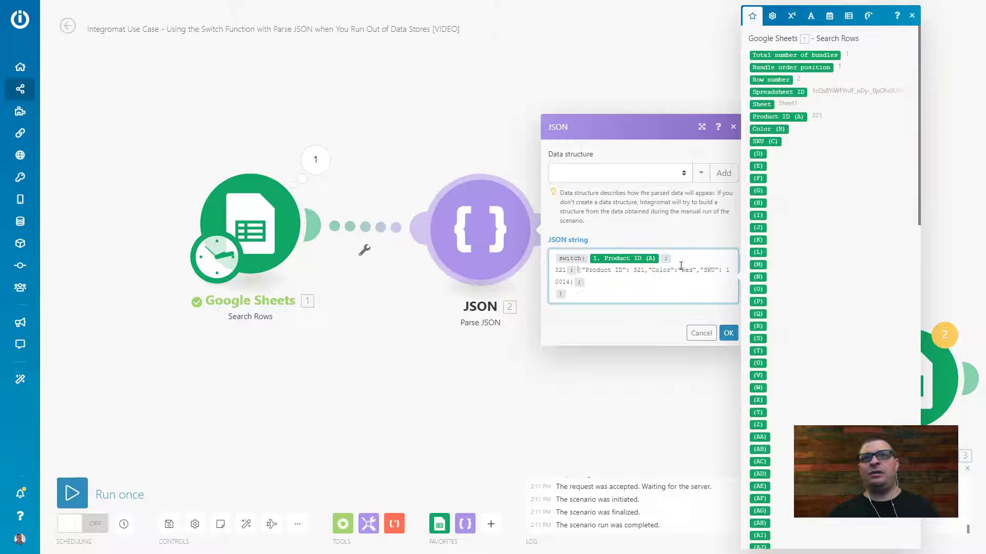
key("Return")
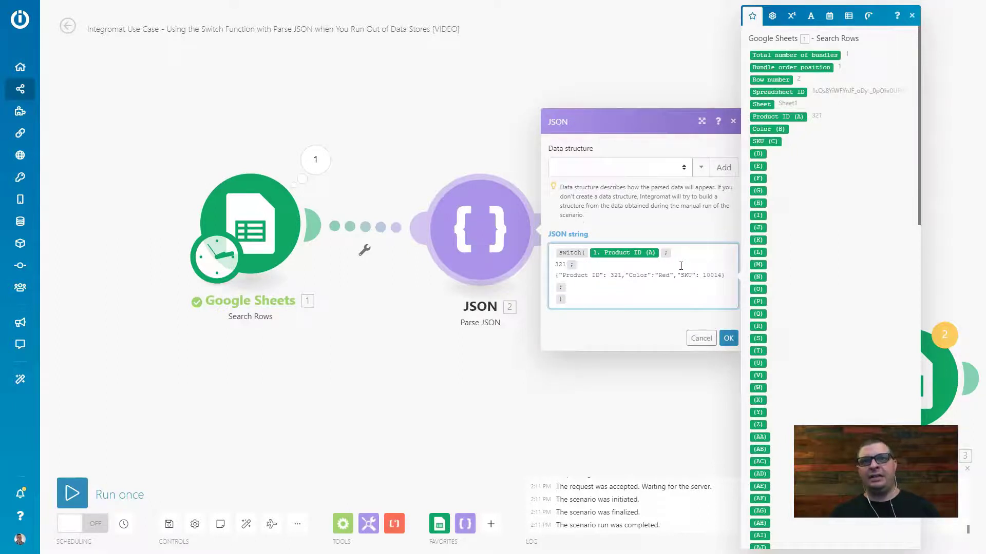
type(";")
key("BackSpace")
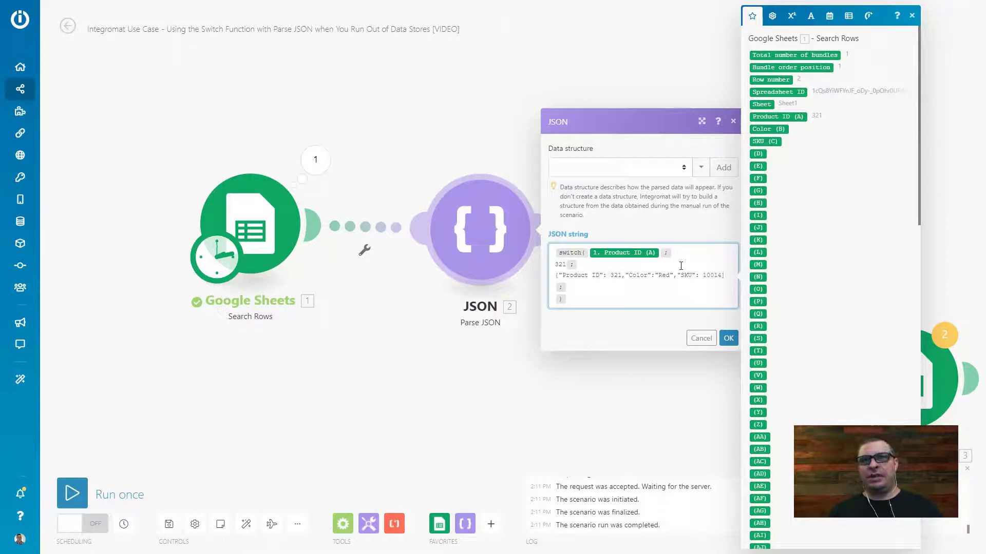
key("BackSpace")
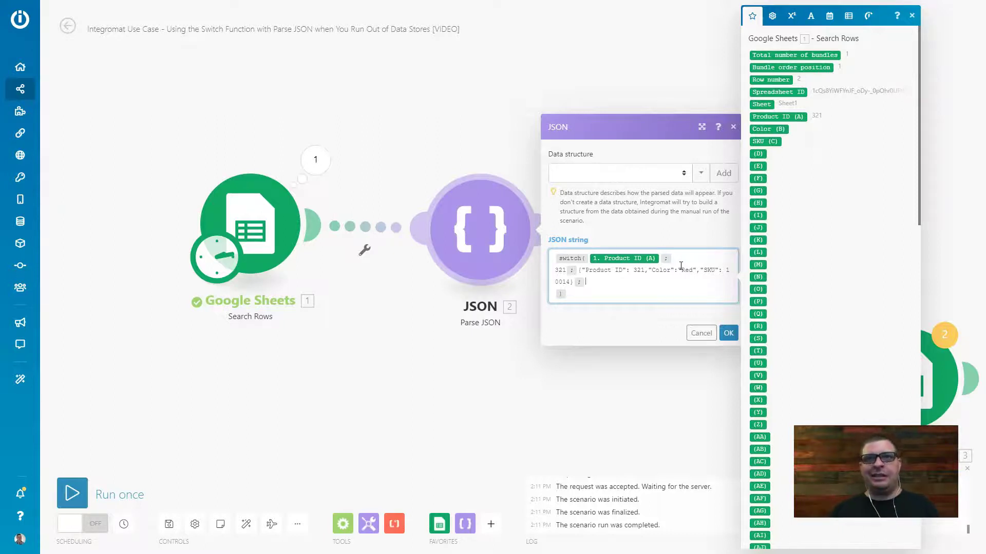
key("Return")
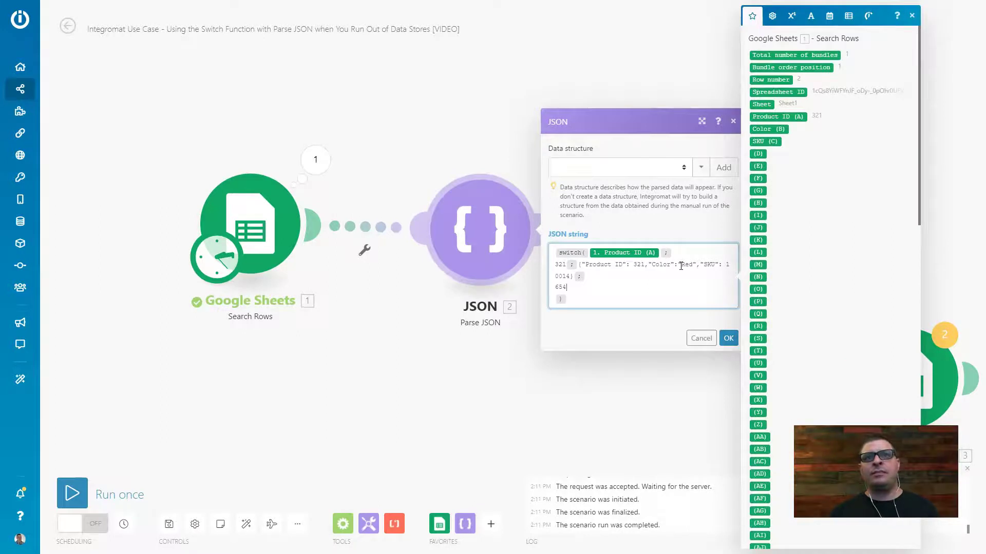
Step: Add pasted cases for 654, 987 and 741 (Orange), separated by semicolons
type(";{\"Product ID\": 654,\"Color\":\"Blue\",\"SKU\": 10018};")
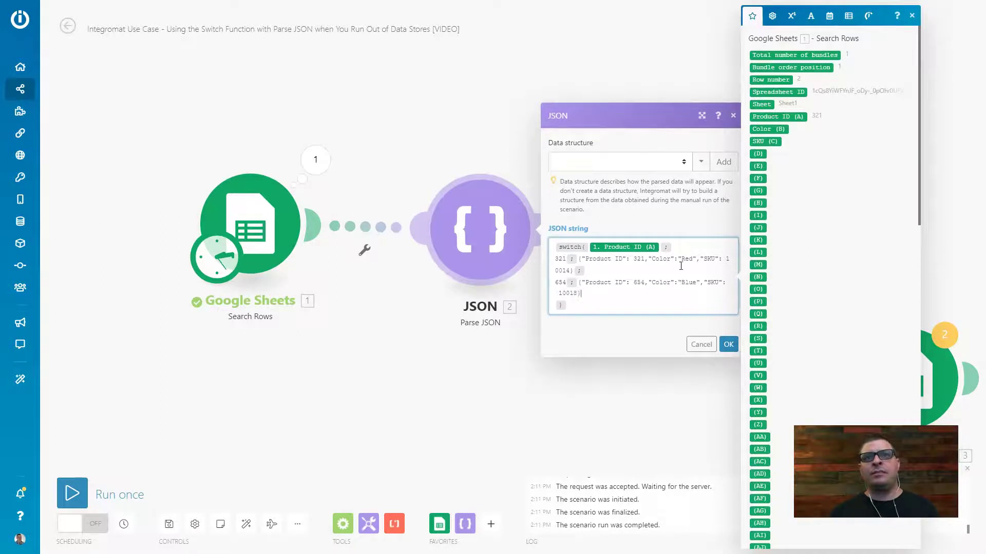
key("Return")
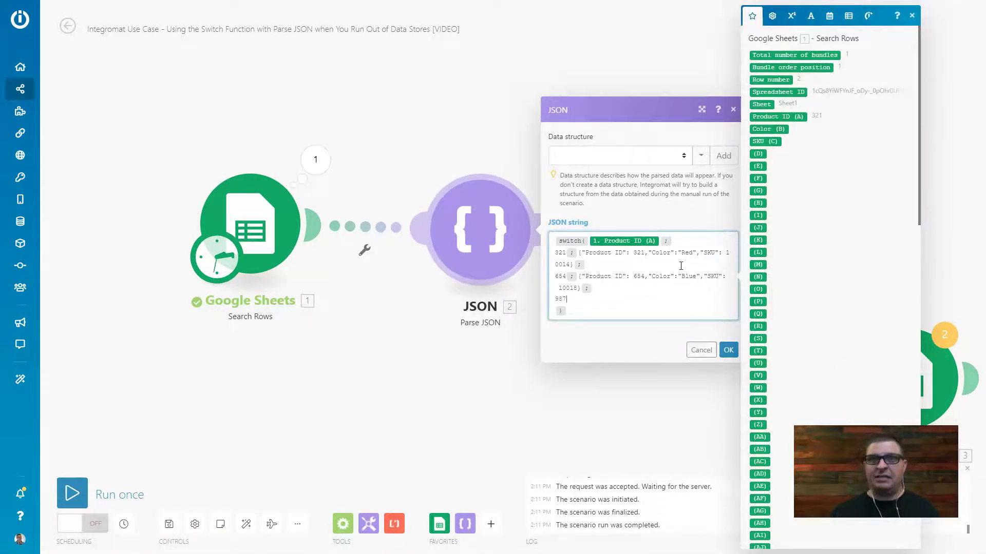
type("; {\"Product ID\": 987,\"Color\":\"Green\",\"SKU\": 10000}")
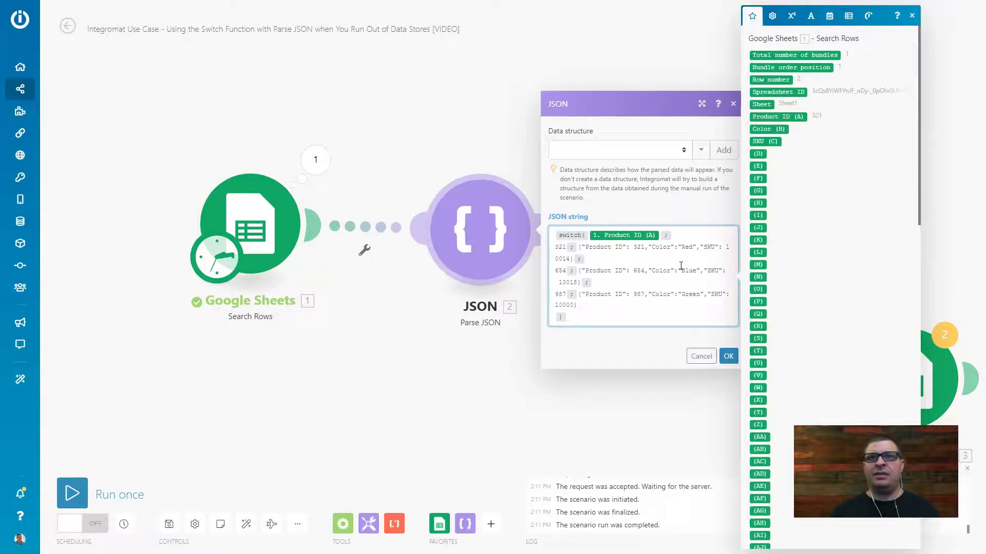
type(";")
key("Return")
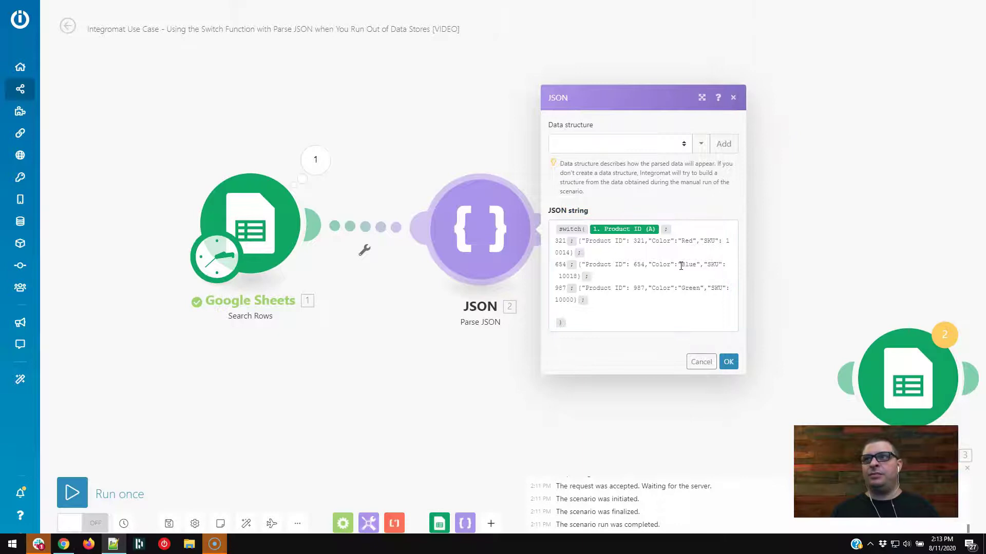
key("alt+Tab")
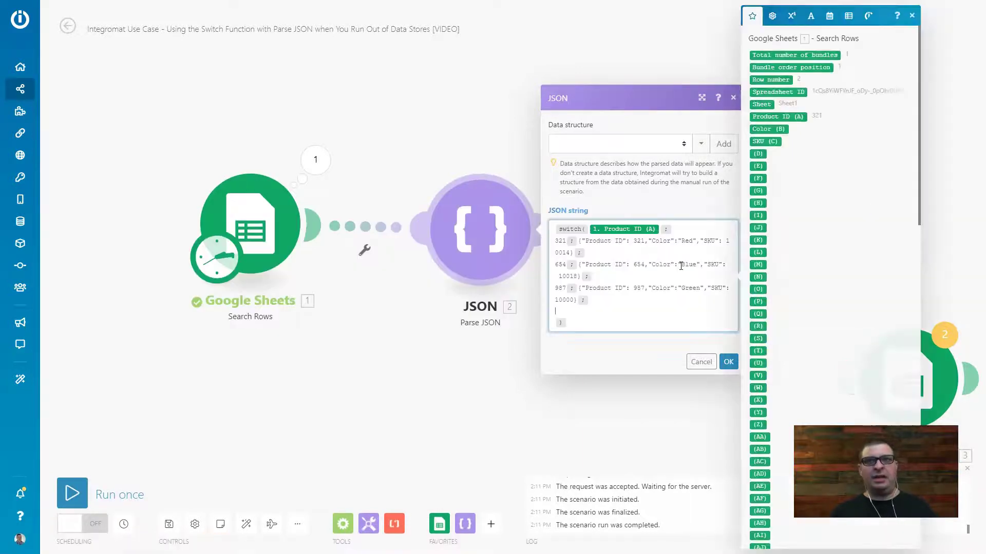
type("{\"Product ID\": 741,\"Color\":\"Orange\",\"SKU\": 10010}")
key("ctrl+z")
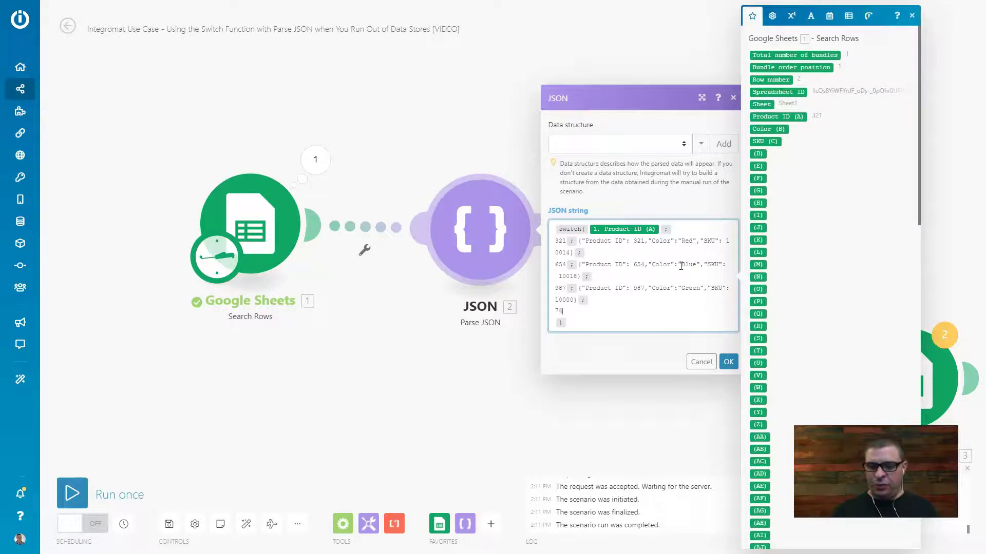
type(";")
type("{\"Product ID\": 741,\"Color\":\"Orange\",\"SKU\": 10010}")
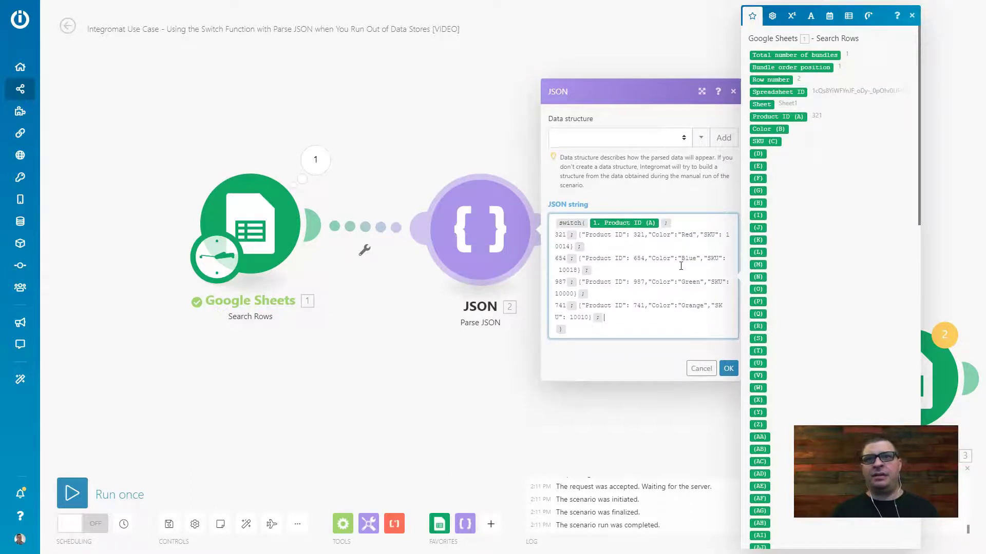
type(";")
key("Return")
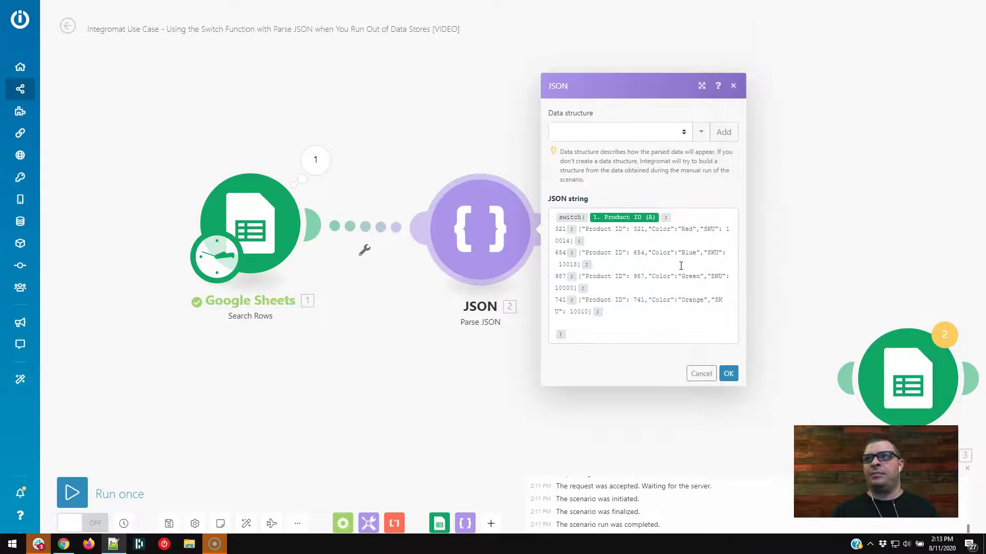
Step: Add cases 852 (Teal) and 963 (Brown), remove the blank line, and confirm with OK
left_click(680, 265)
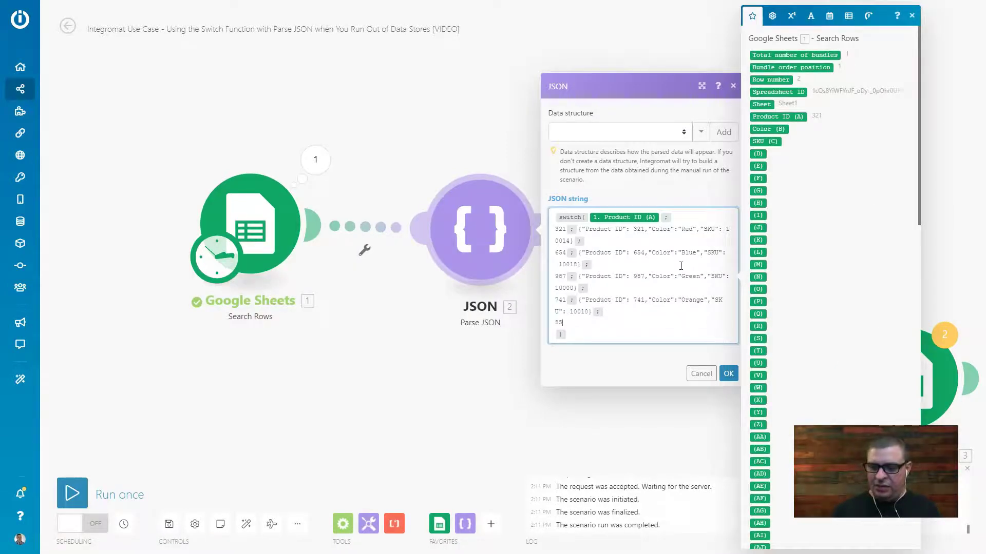
type("852 ;")
type("{\"Product ID\": 852,\"Color\":\"Teal\",\"SKU\": 10004}")
type(";")
key("Return")
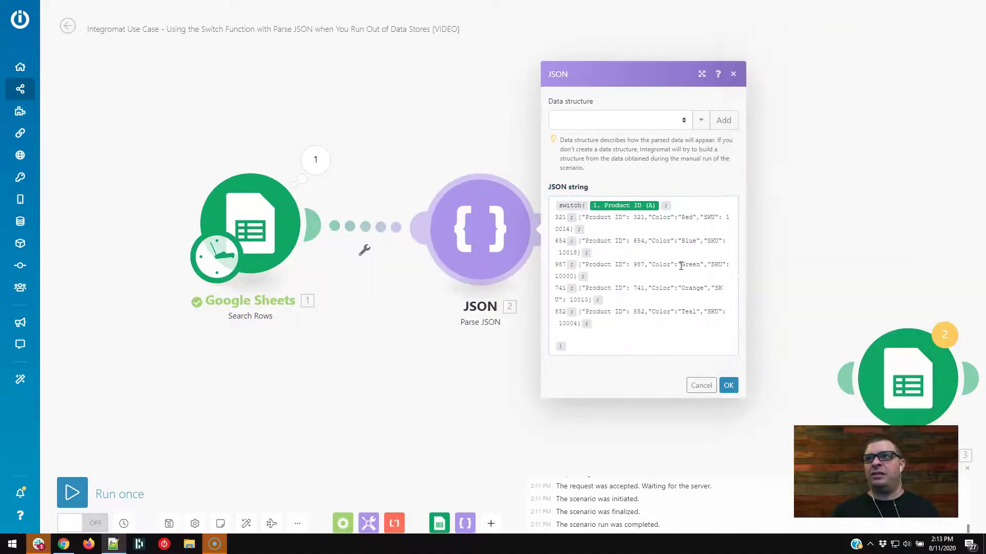
left_click(681, 266)
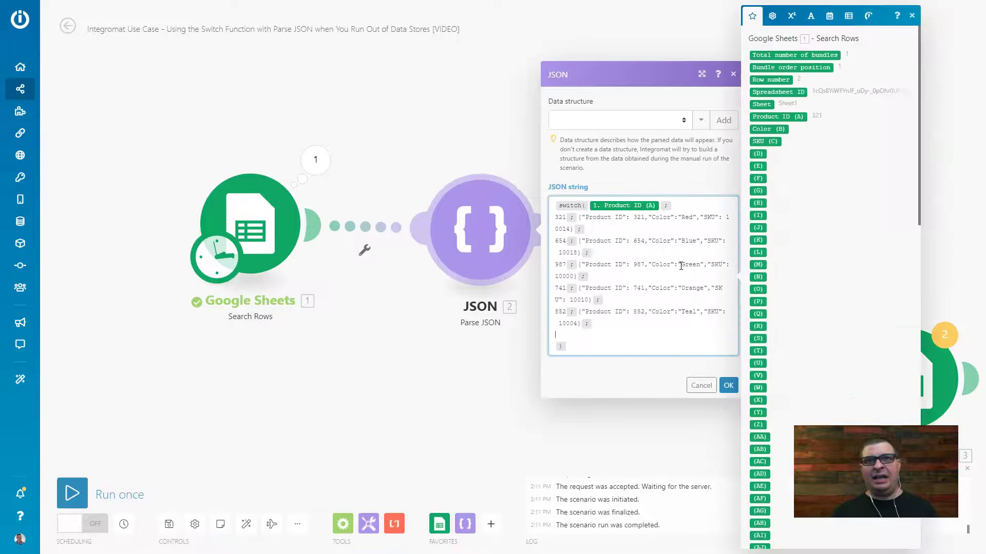
type("963 ;")
type("{\"Product ID\": 963,\"Color\":\"Brown\",\"SKU\": 10000}")
key("Delete")
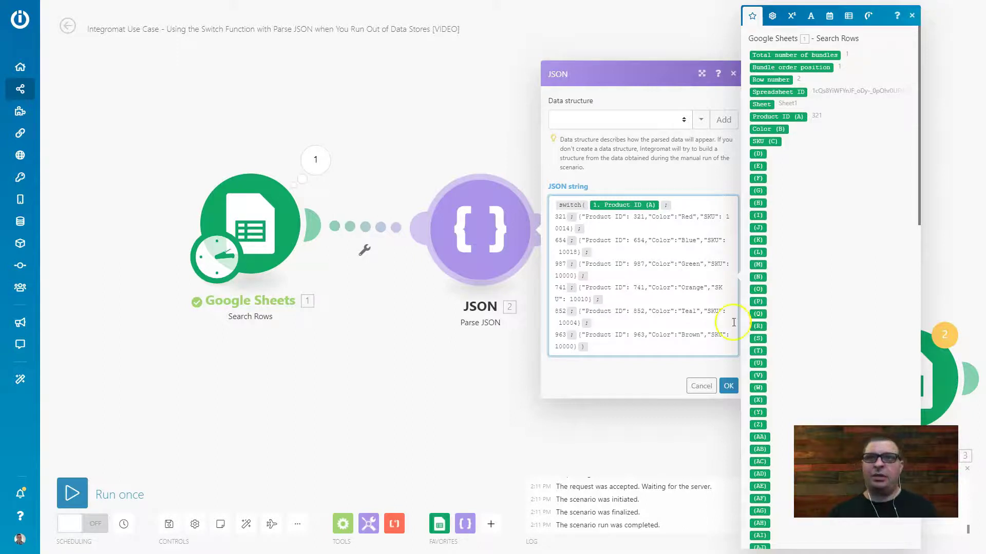
left_click(728, 385)
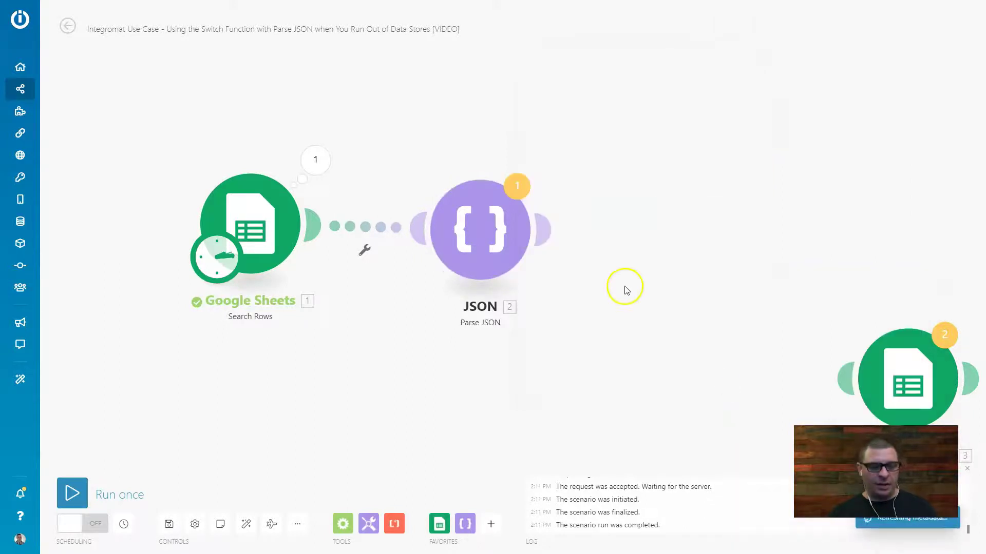
Step: Check product 321 and its JSON line in the article, then start a Run once test
key("ctrl+Tab")
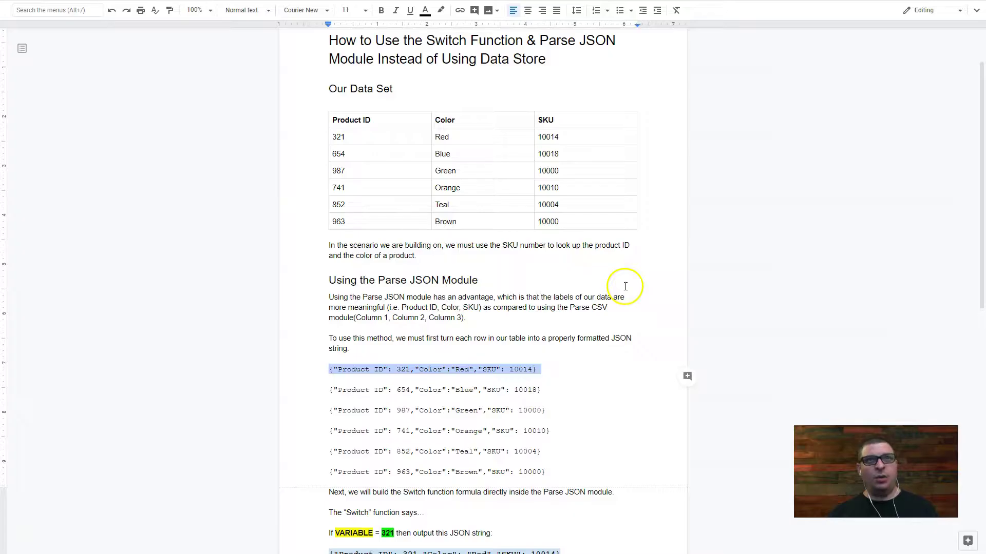
double_click(338, 137)
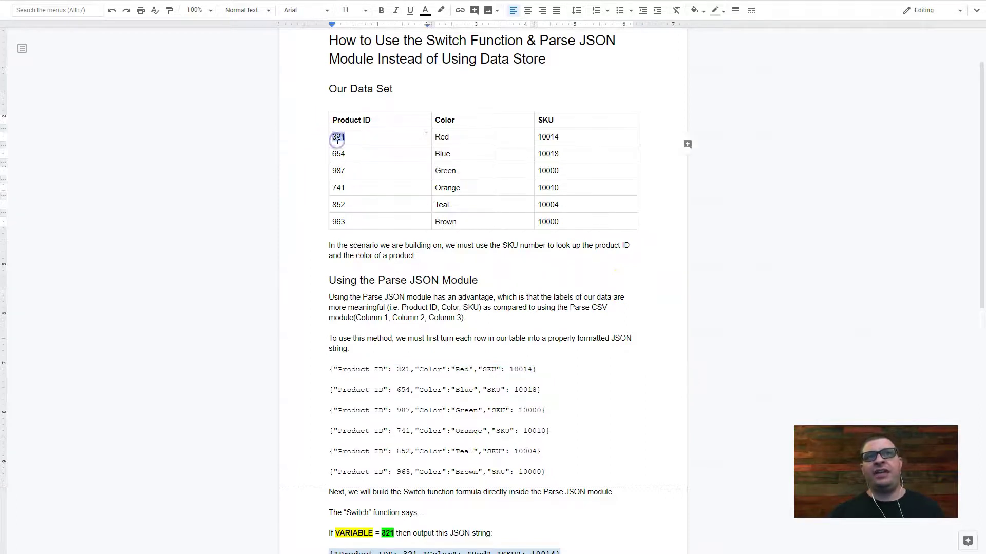
triple_click(365, 372)
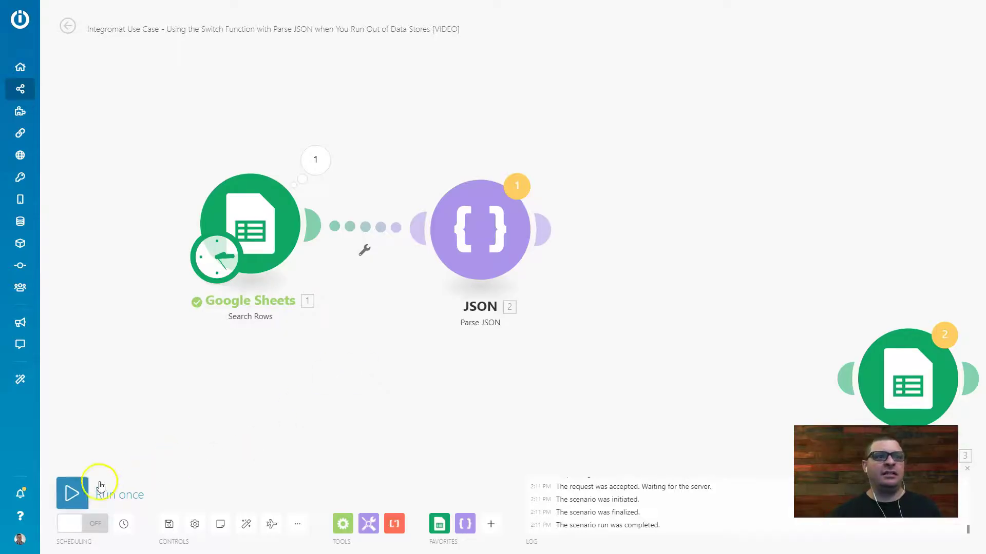
left_click(72, 493)
Step: Run anyway and check that Search Rows found Product ID 321
left_click(318, 535)
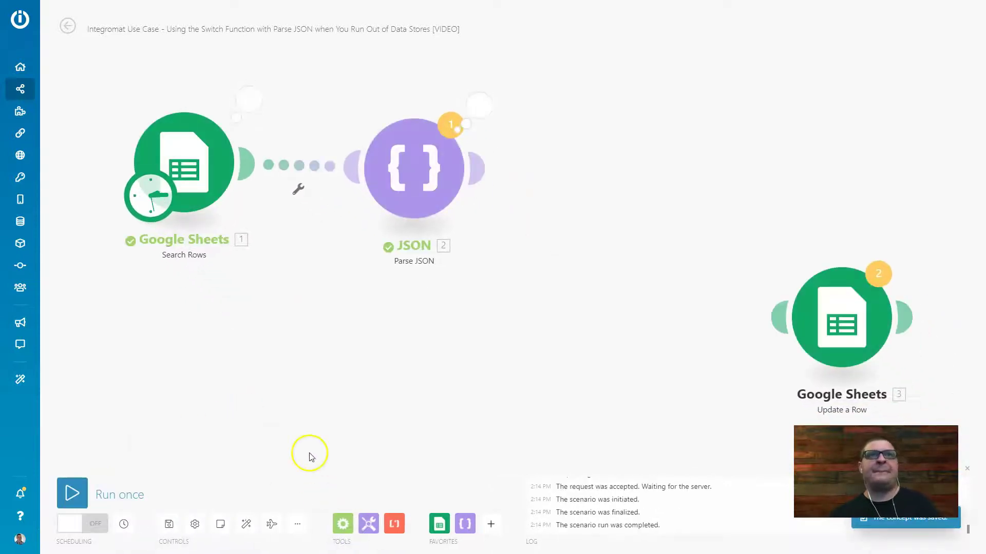
left_click(249, 98)
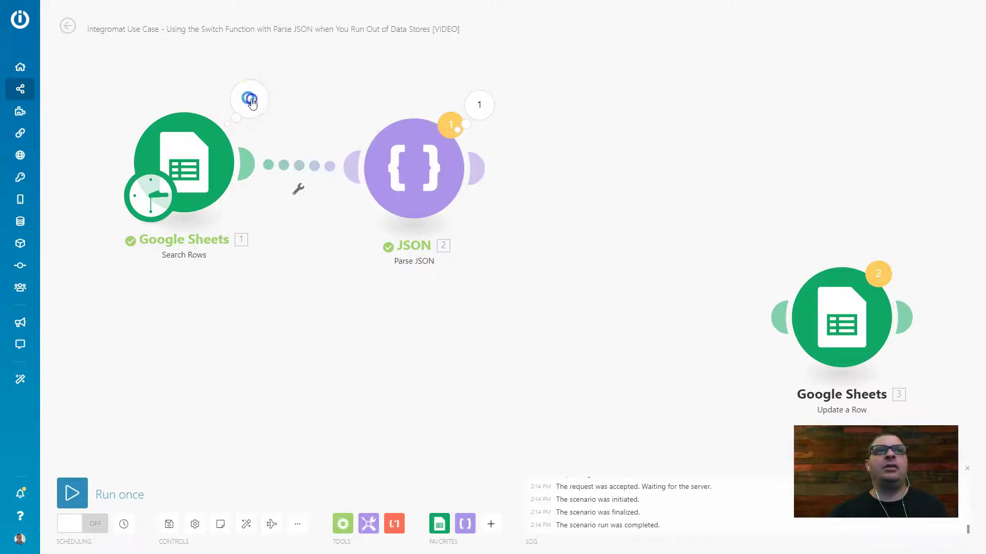
double_click(366, 229)
left_click(578, 137)
Step: Verify the Parse JSON output shows Product ID 321, Color Red and SKU 10014
left_click(482, 104)
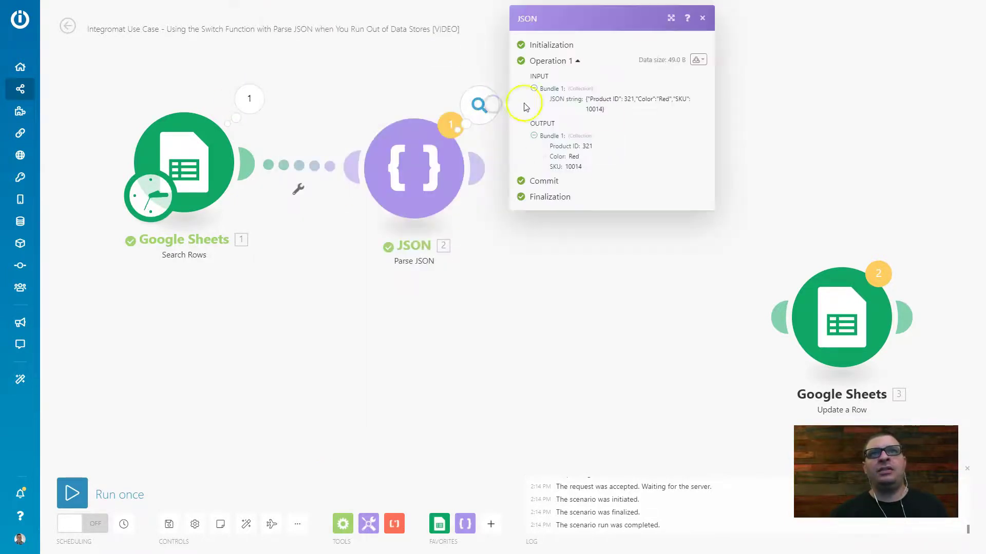
double_click(587, 146)
double_click(573, 156)
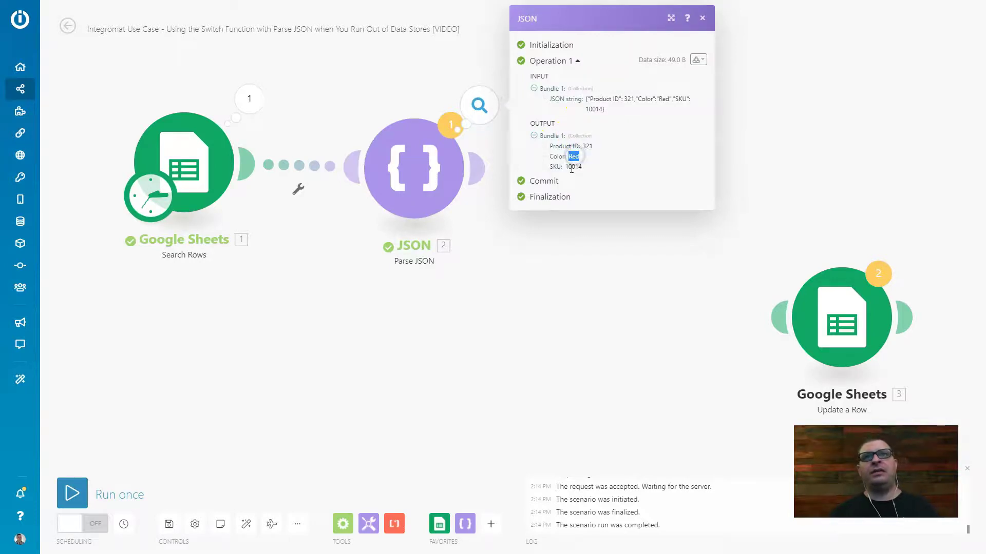
left_click_drag(565, 166, 625, 168)
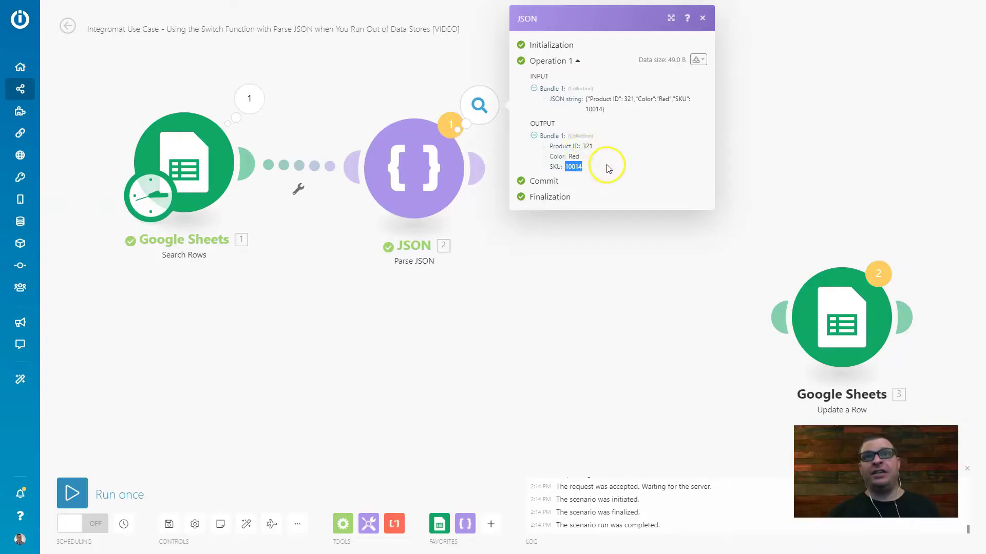
left_click(607, 168)
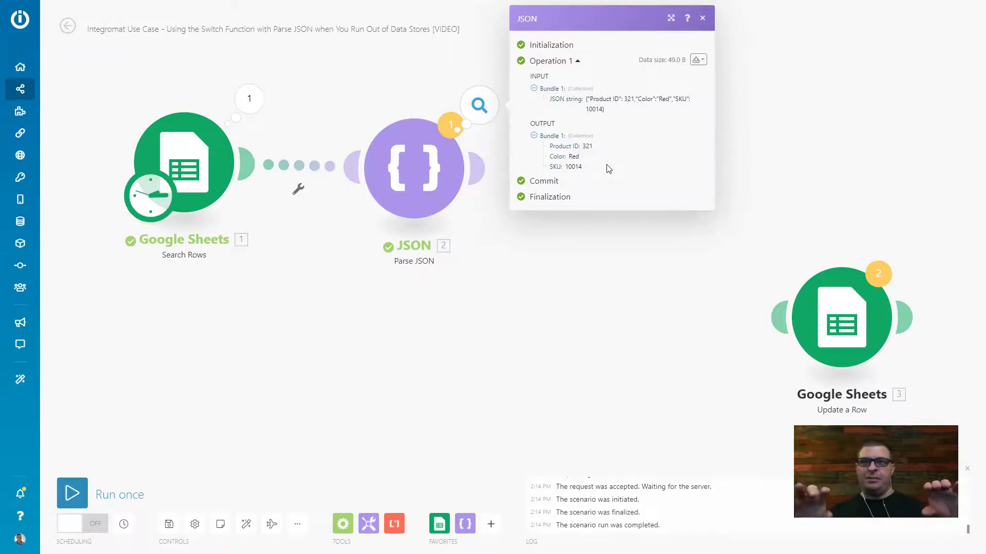
left_click(605, 169)
left_click_drag(549, 146, 592, 171)
left_click(608, 159)
left_click(584, 297)
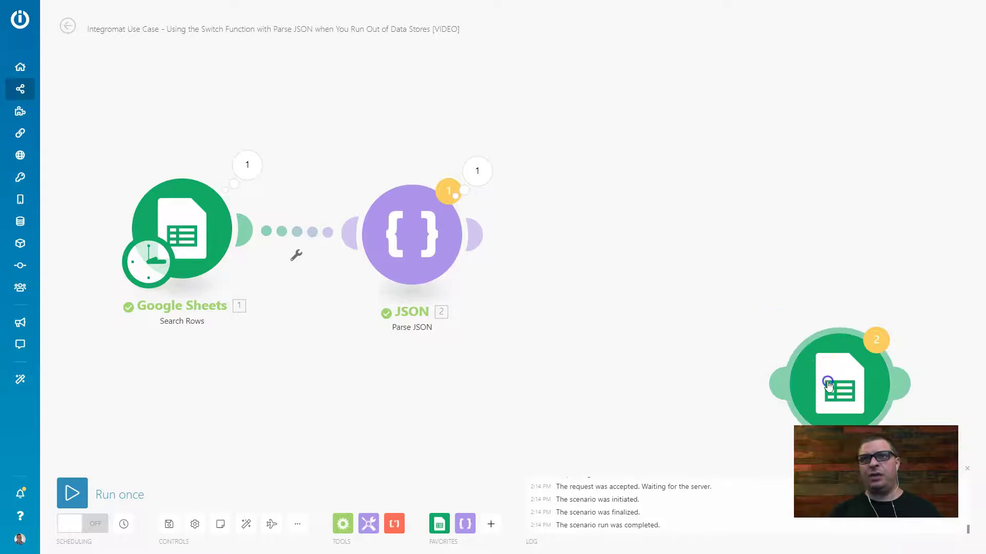
Step: Connect Update a Row after the JSON module and check the spreadsheet's column layout
left_click_drag(813, 355, 620, 229)
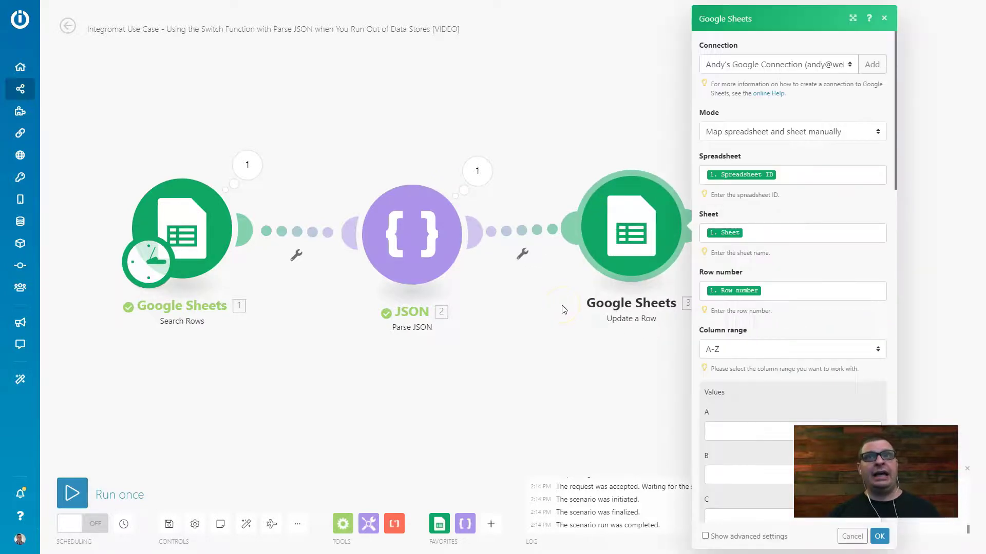
scroll(785, 257, "down", 3)
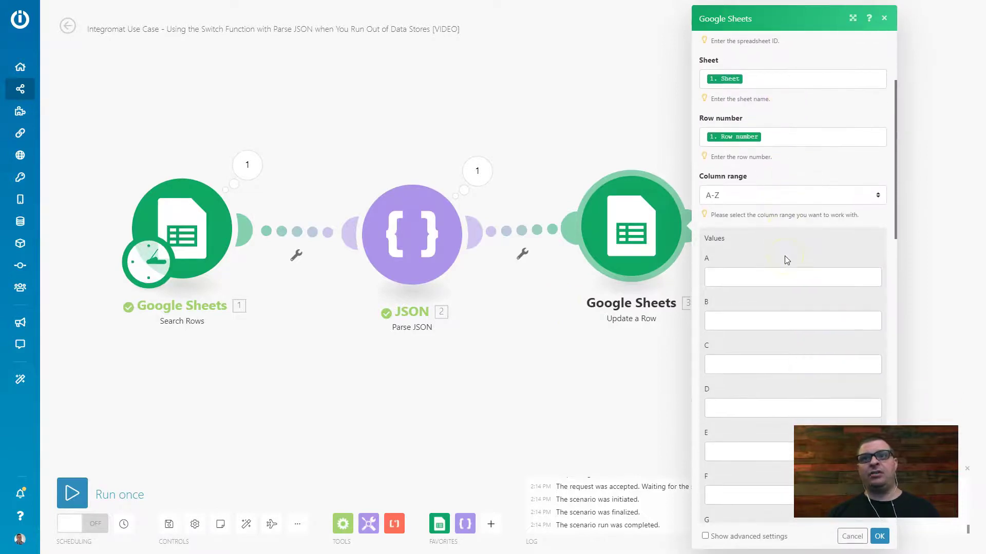
key("ctrl+Tab")
key("ctrl+Tab")
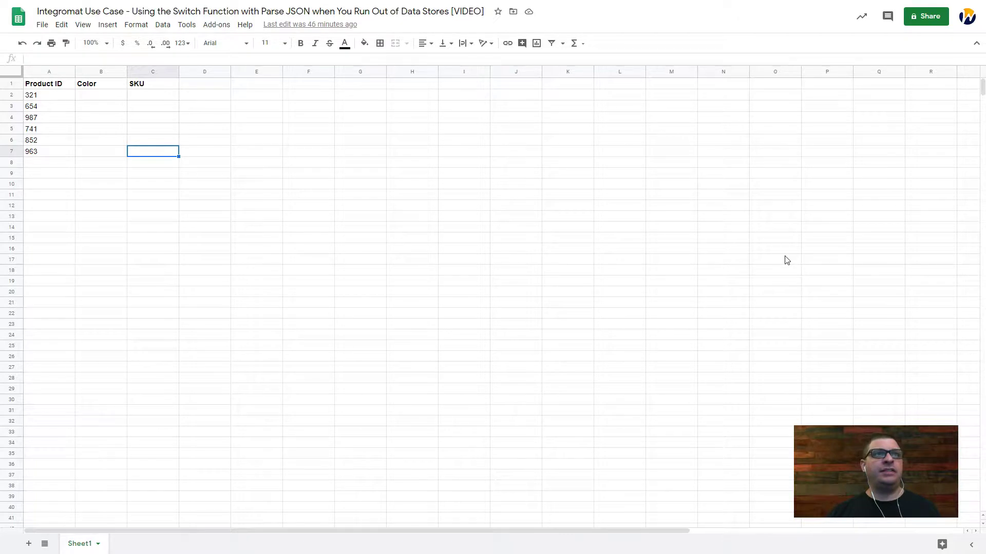
key("ctrl+shift+Tab")
key("ctrl+shift+Tab")
scroll(777, 269, "down", 2)
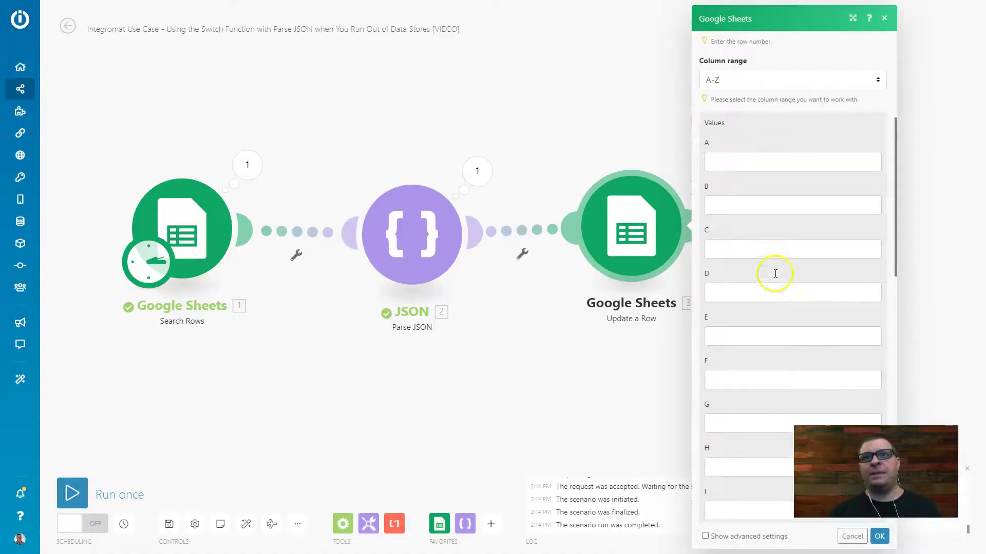
Step: Map parsed Color to column B and SKU to column C, then auto-align and save
left_click(757, 210)
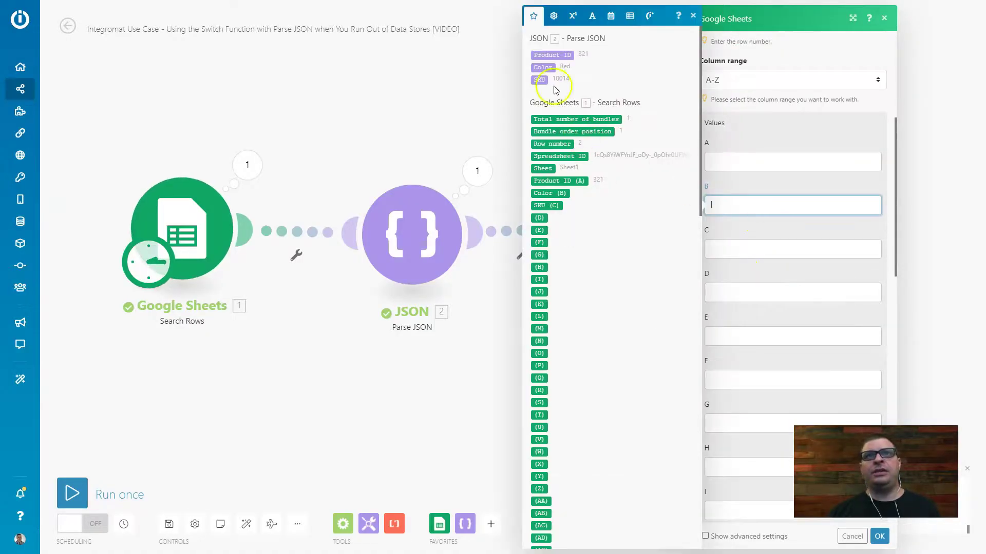
left_click_drag(546, 65, 724, 206)
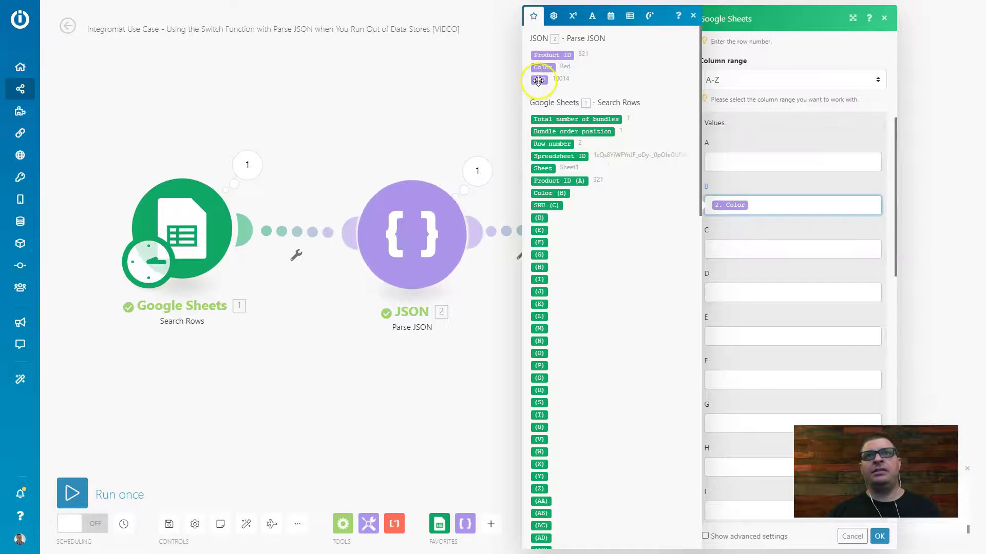
left_click_drag(666, 156, 719, 248)
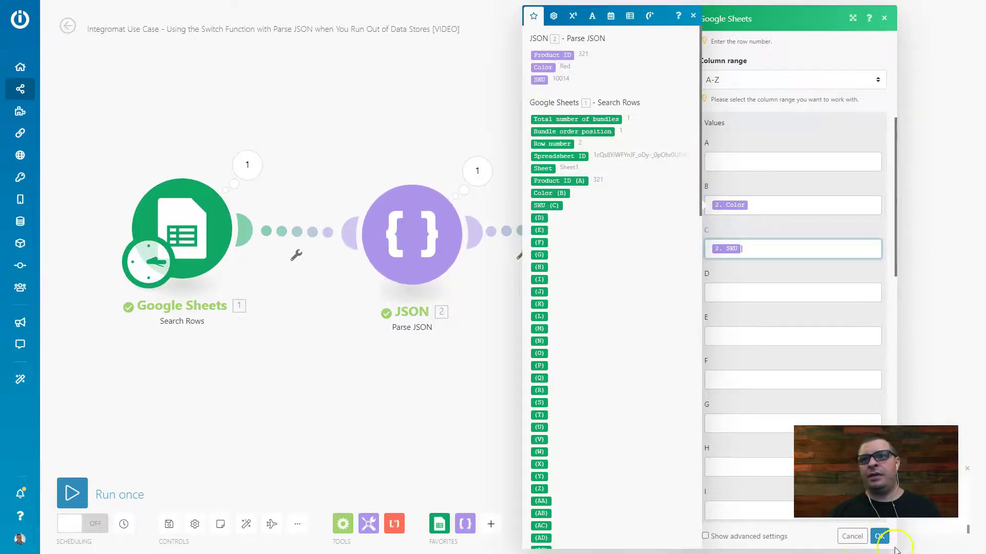
left_click(879, 536)
left_click(247, 524)
left_click(169, 524)
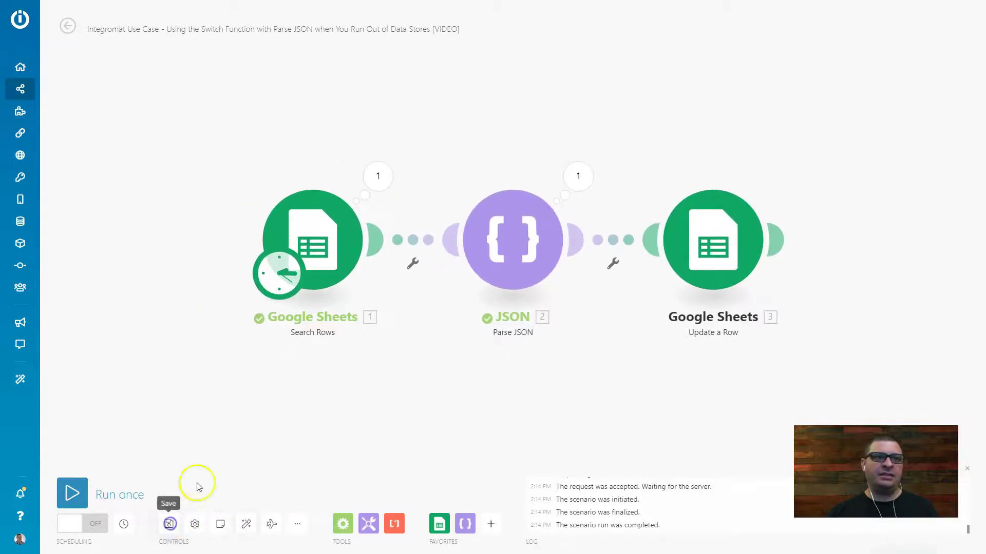
Step: Run once and inspect Search Rows, JSON (321, Red, 10014) and Update a Row results
left_click(81, 494)
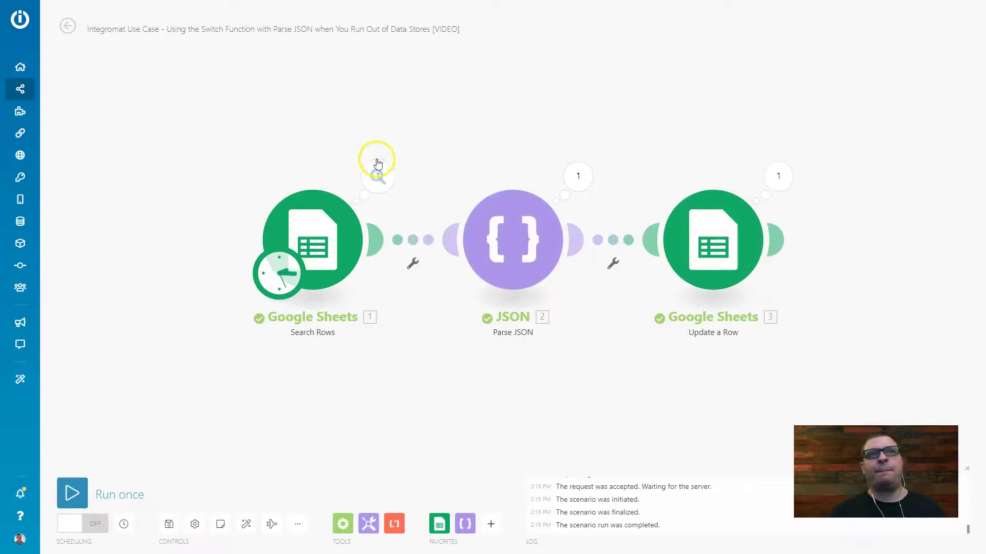
left_click(376, 178)
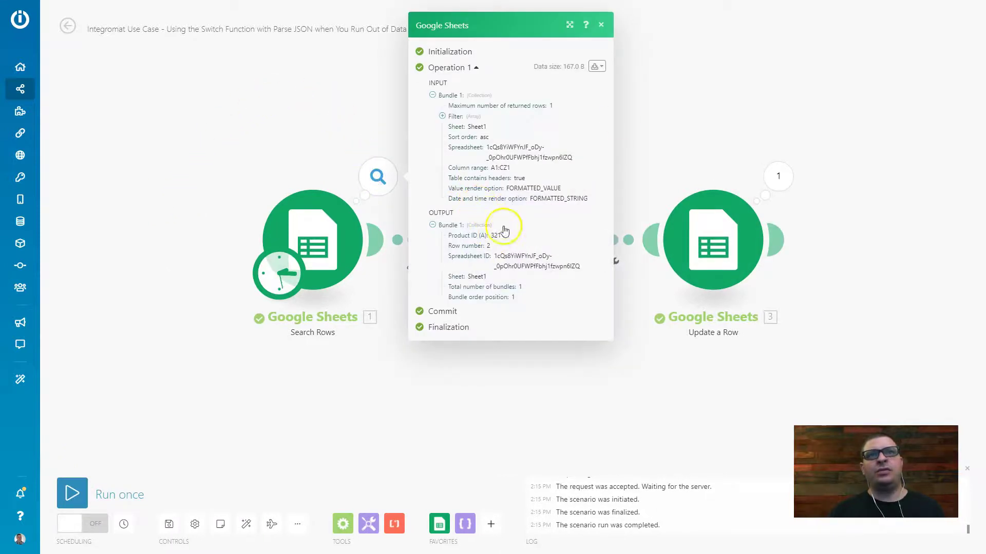
left_click(713, 83)
left_click(579, 178)
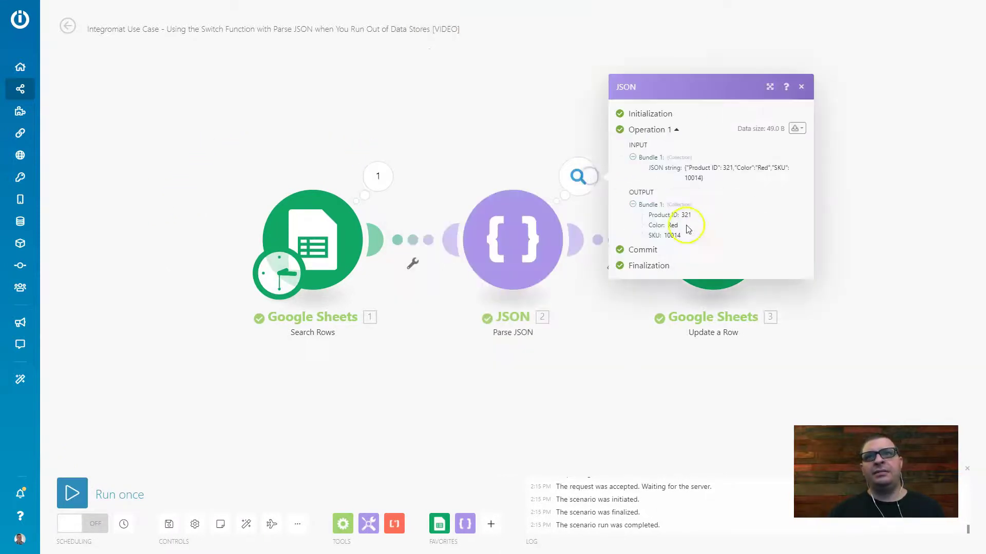
left_click_drag(648, 214, 693, 236)
left_click(878, 183)
left_click(777, 176)
Step: Confirm cells B2:C2 read Red and 10014 in the sheet, then return to Integromat
left_click(426, 106)
key("ctrl+Tab")
key("ctrl+Tab")
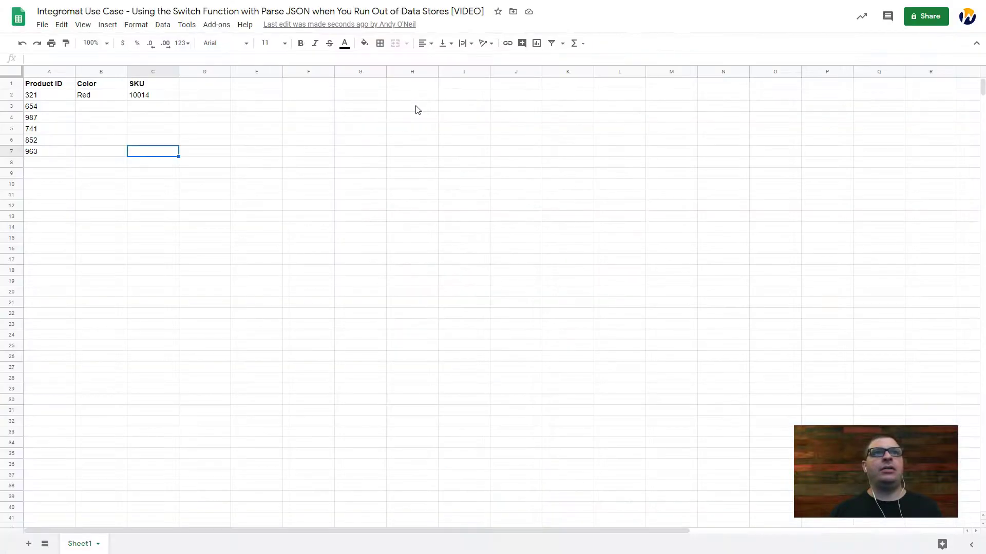
left_click_drag(97, 96, 154, 99)
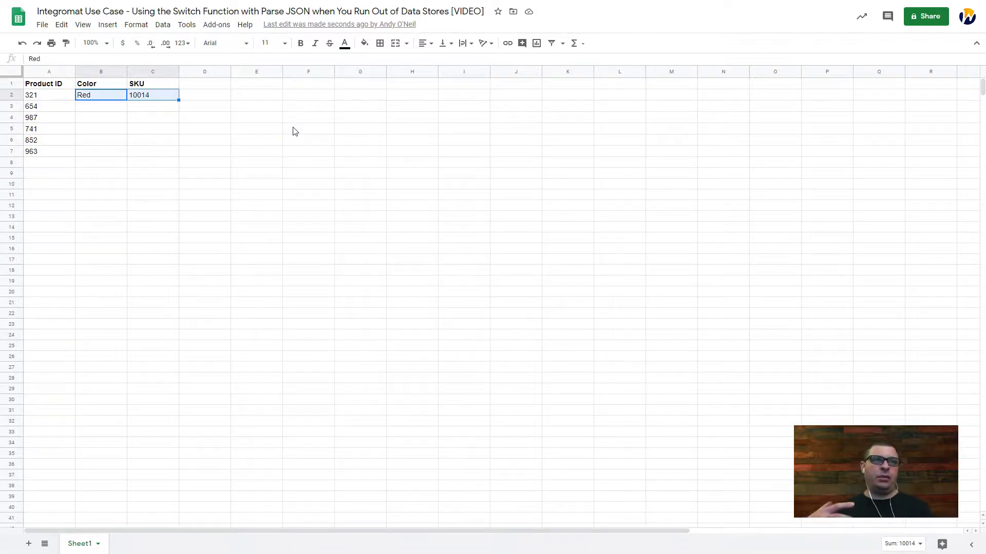
key("ctrl+Tab")
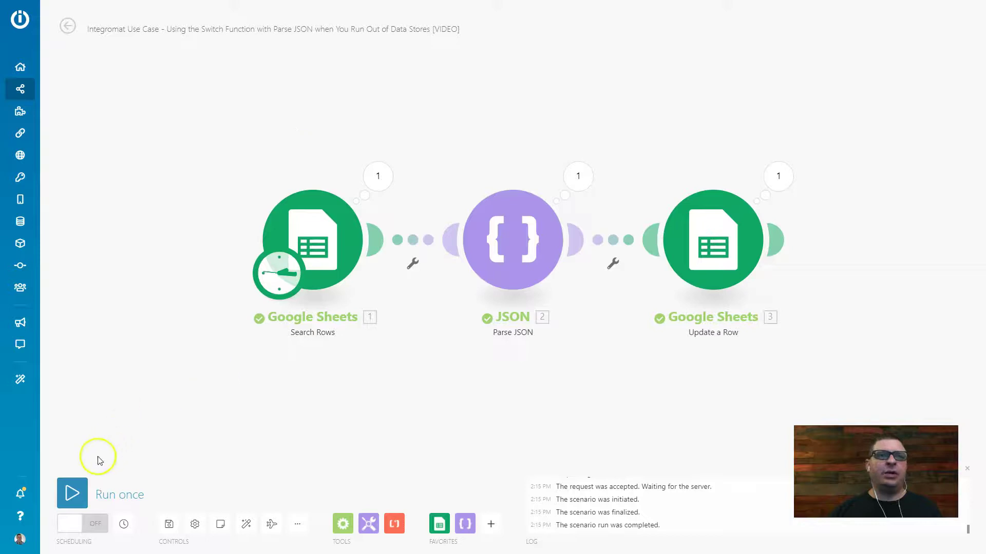
Step: Run the scenario once so row 3 gets Blue/10018, checking the sheet against the reference document
left_click(72, 491)
key("ctrl+Tab")
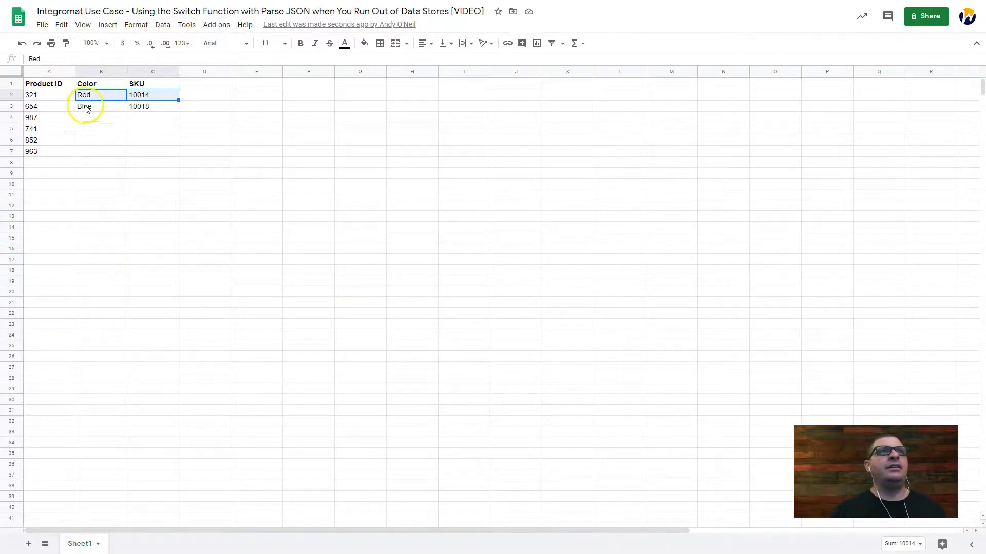
key("ctrl+Tab")
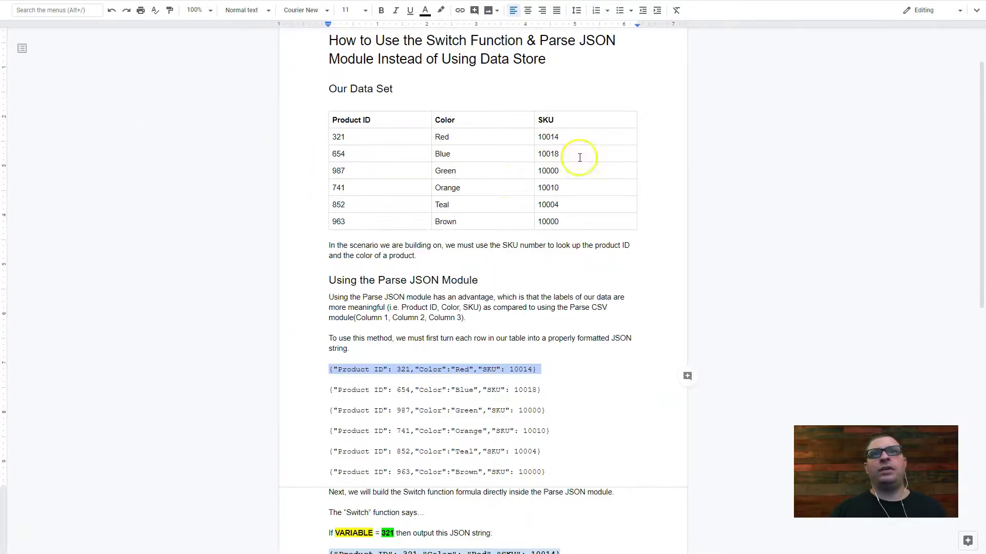
key("ctrl+Tab")
Step: Run the scenario again so row 4 receives Green/10000
key("ctrl+Tab")
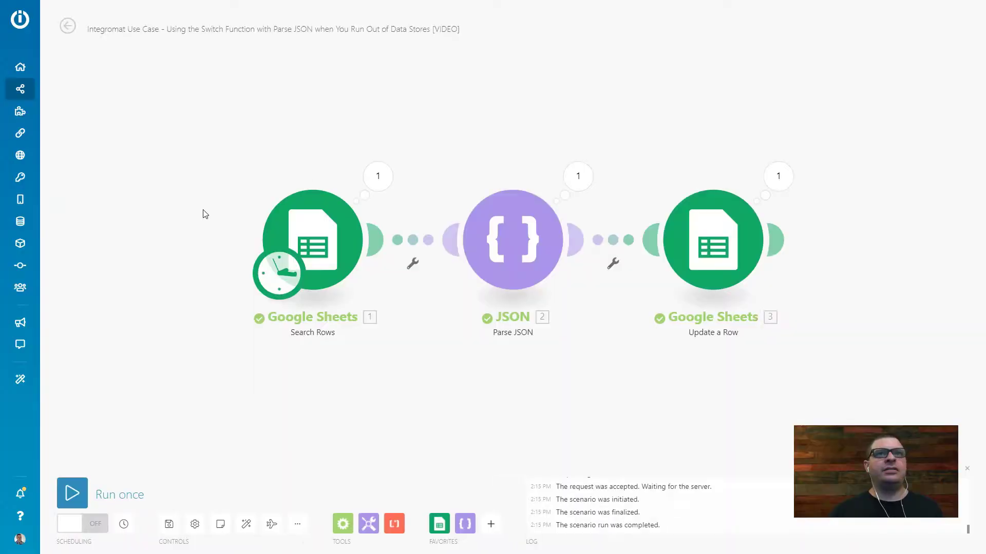
left_click(71, 493)
key("ctrl+Tab")
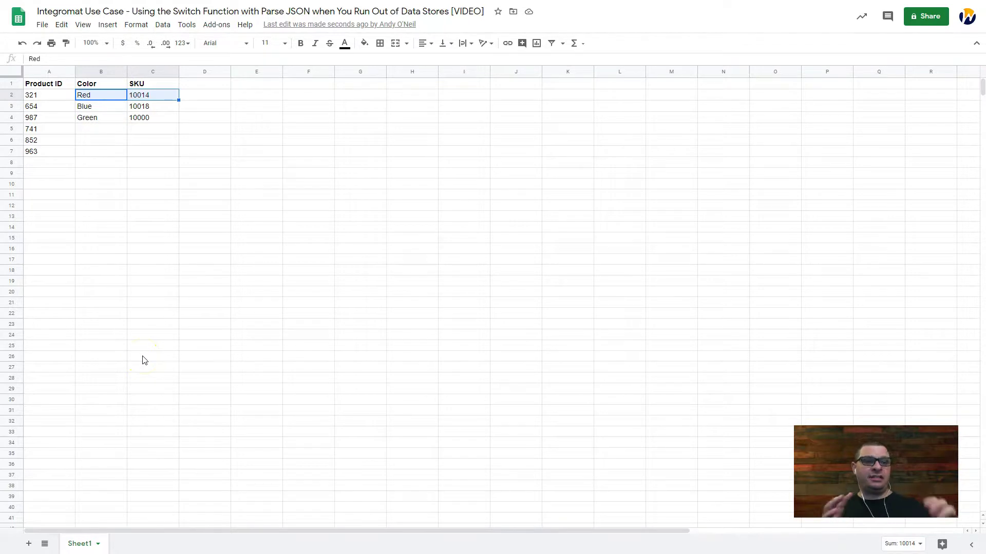
key("ctrl+Tab")
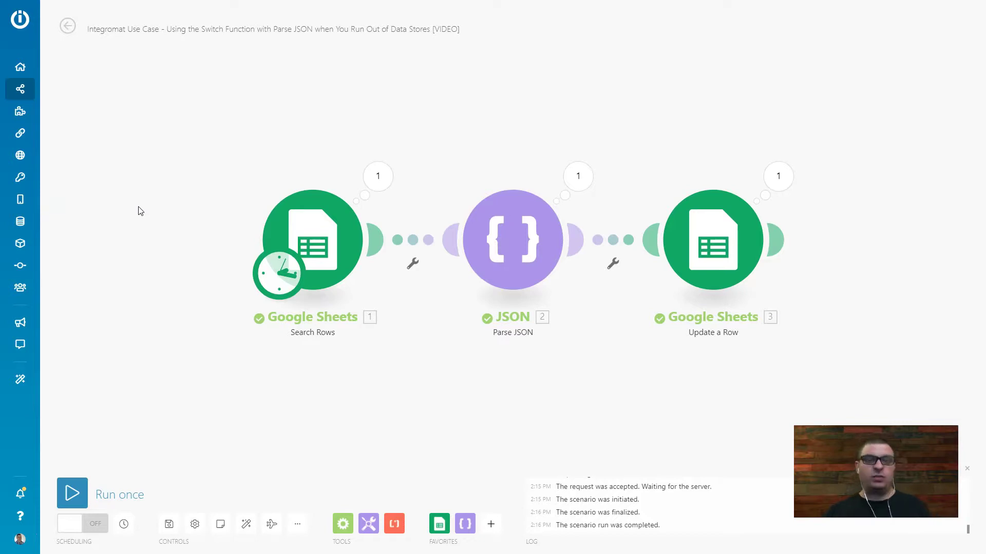
Step: Run the scenario for Product ID 741 and select row 5's new Orange/10010 cells in the sheet
key("ctrl+Tab")
key("ctrl+Tab")
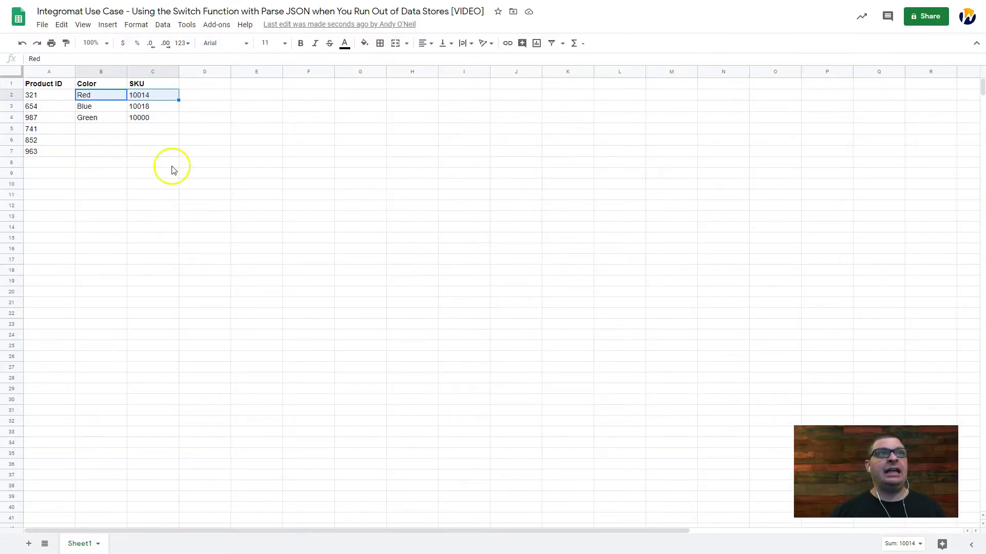
key("ctrl+Tab")
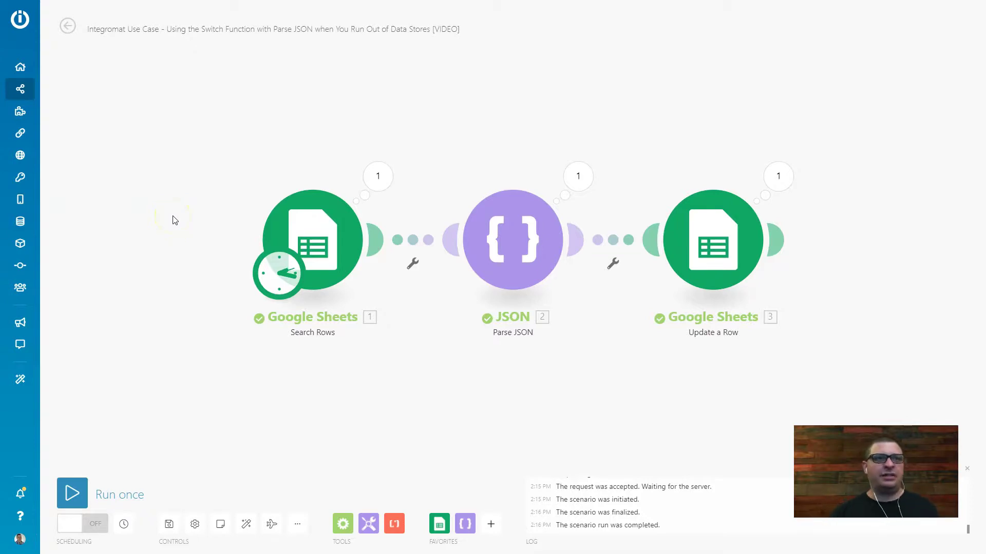
left_click(69, 491)
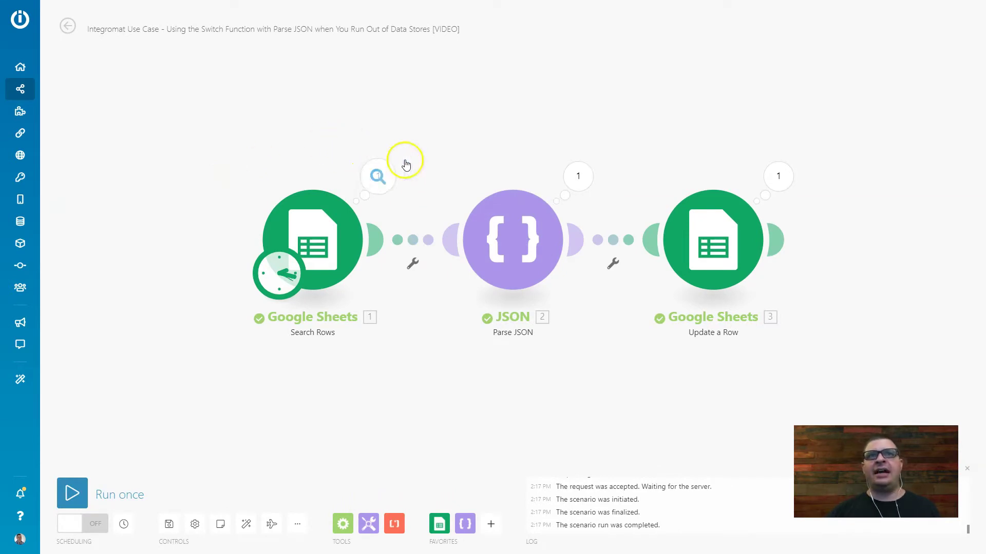
key("ctrl+Tab")
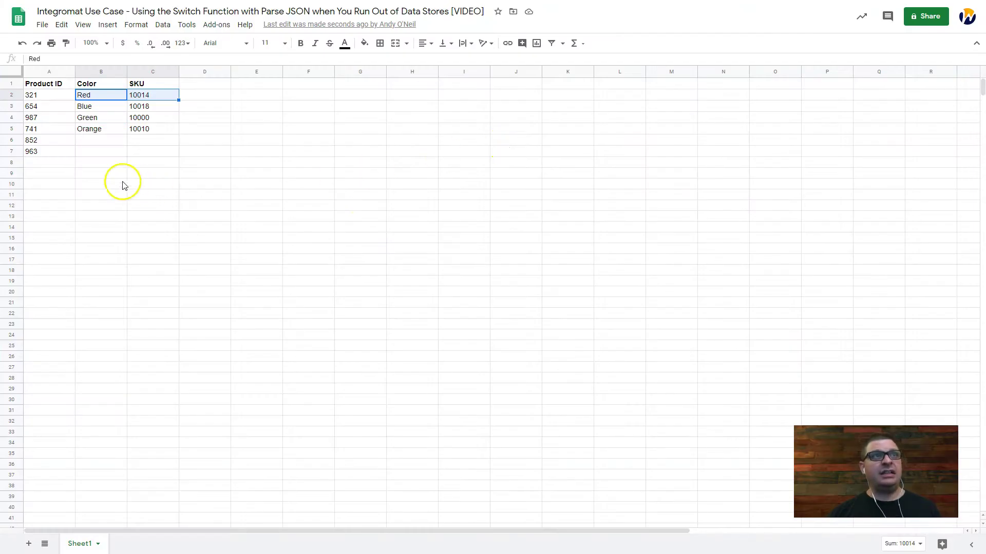
left_click_drag(49, 132, 154, 129)
key("ctrl+Tab")
Step: Inspect the Search Rows results showing product 741 found in row 5
left_click(576, 177)
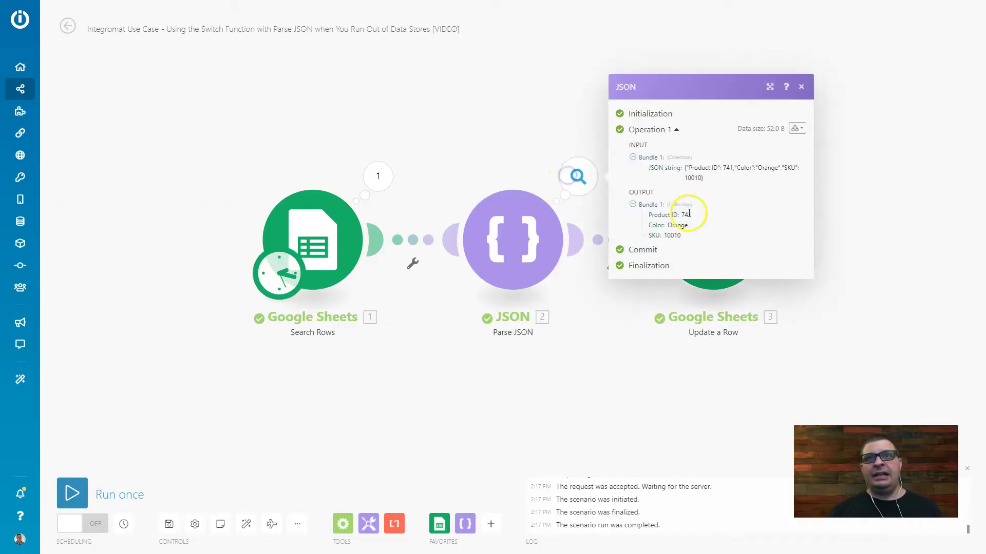
left_click(381, 175)
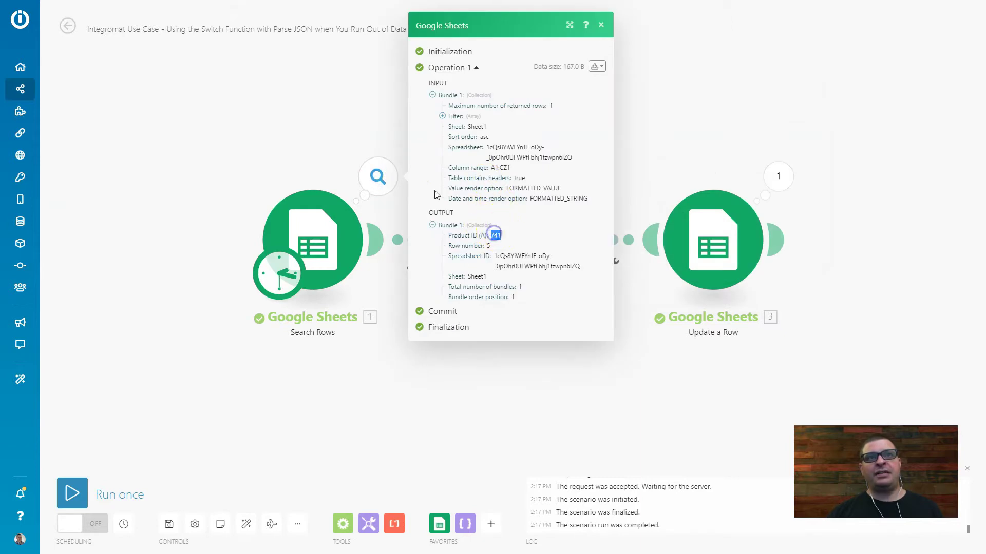
left_click(347, 129)
Step: Review Parse JSON's input string and output lines: Product ID 741, Color Orange, SKU 10010
left_click(585, 176)
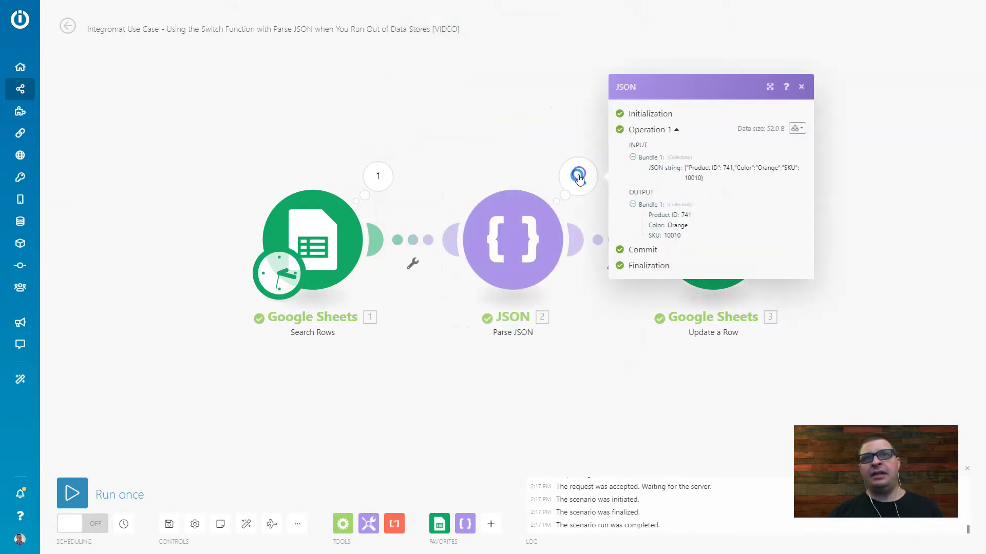
triple_click(696, 165)
left_click(707, 173)
triple_click(689, 168)
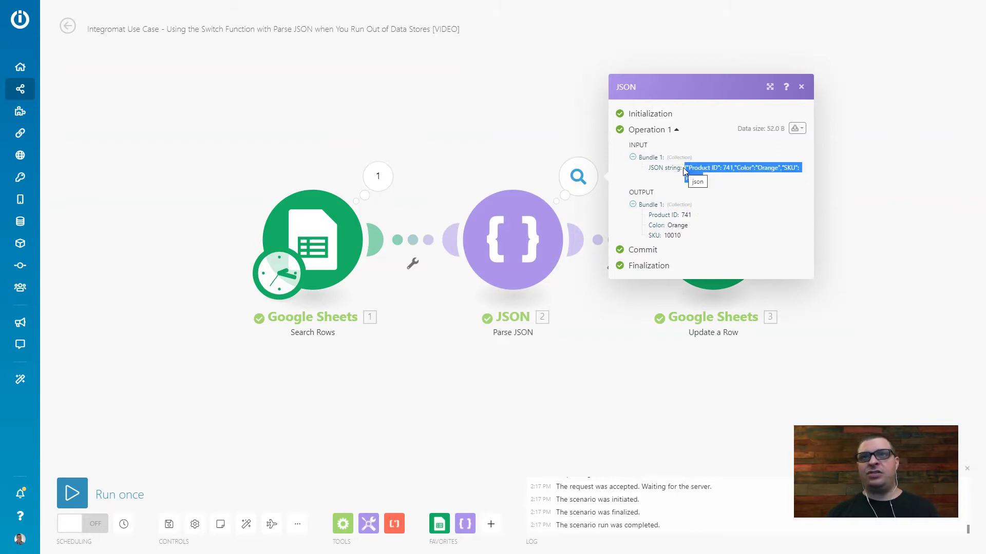
left_click_drag(682, 237, 651, 216)
left_click(854, 154)
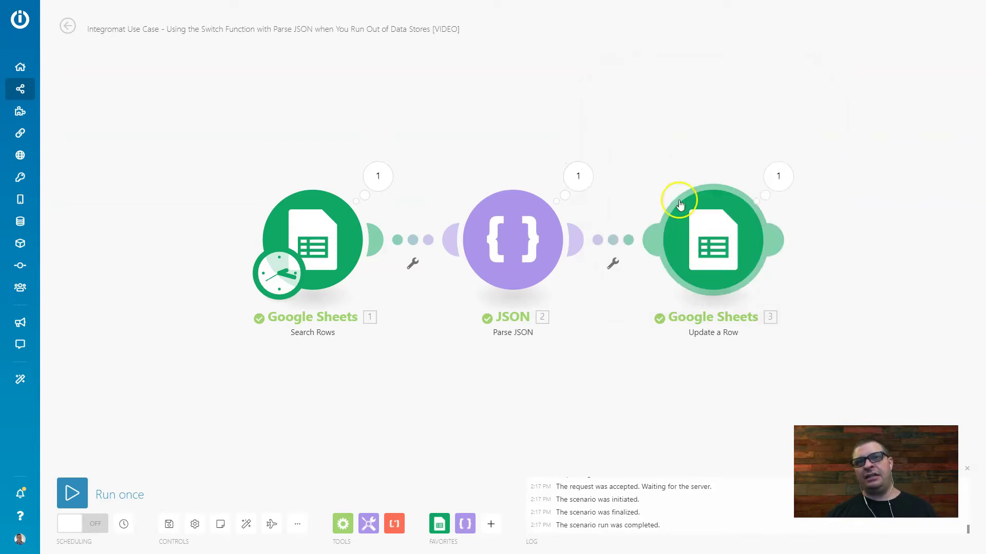
key("ctrl+Tab")
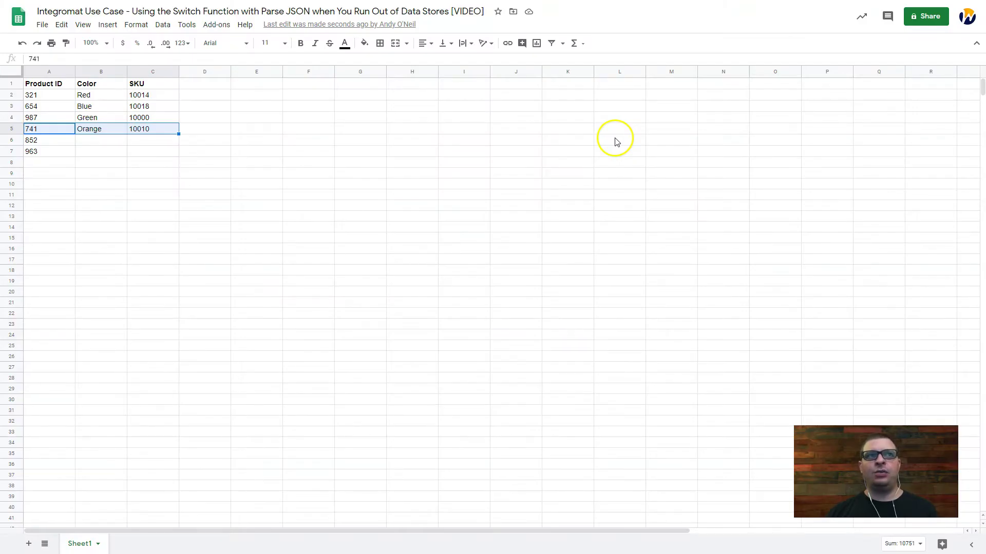